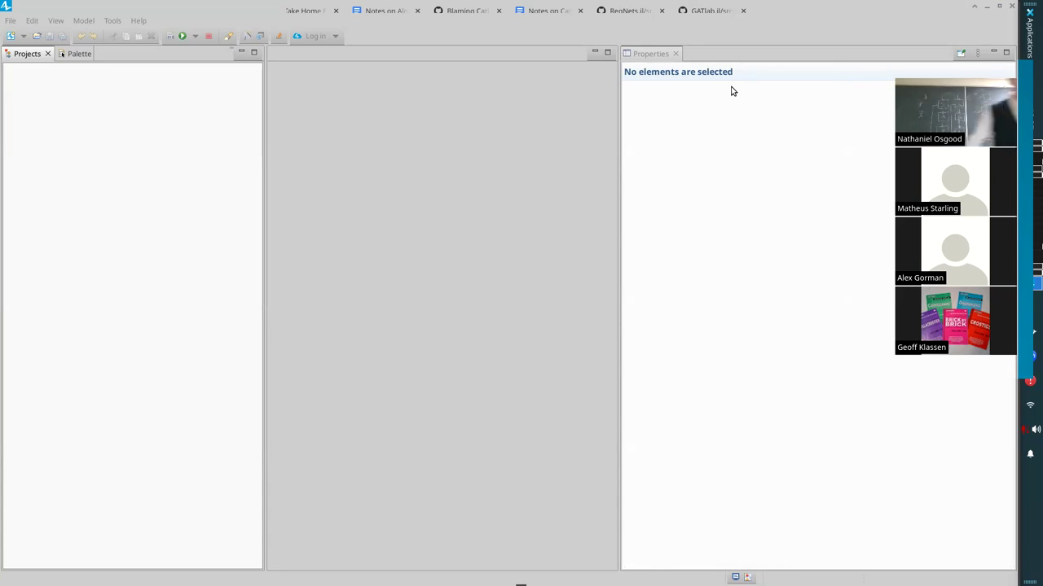
Step: Open the model-opening dialog and browse to the Downloads folder's .alp files
click(12, 22)
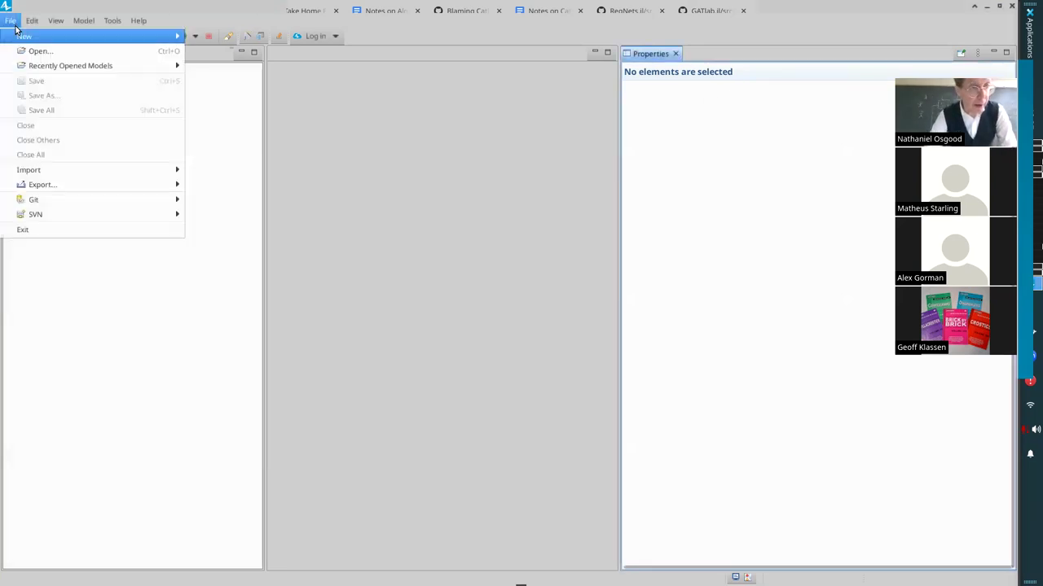
click(31, 50)
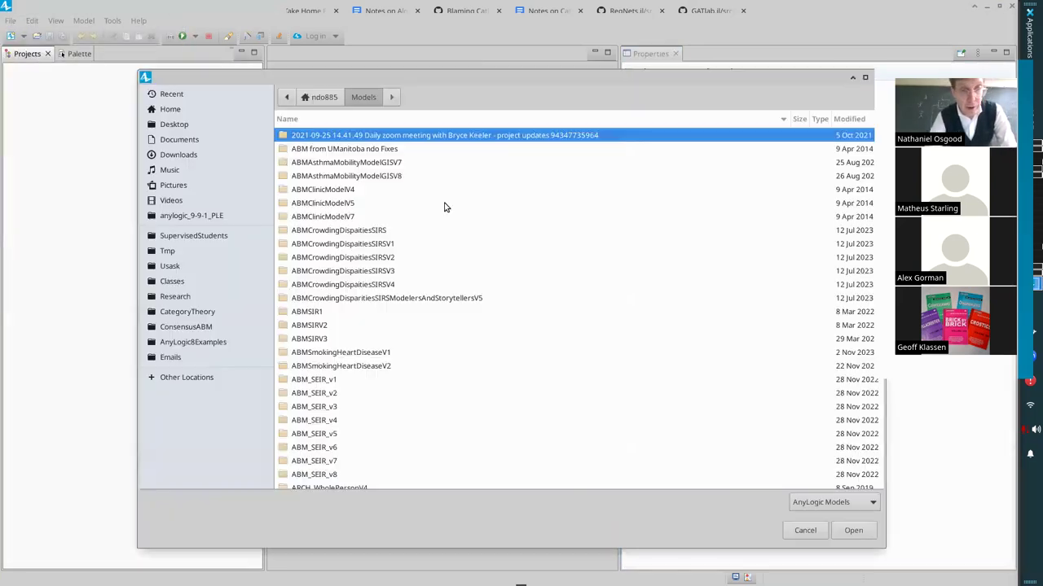
click(208, 155)
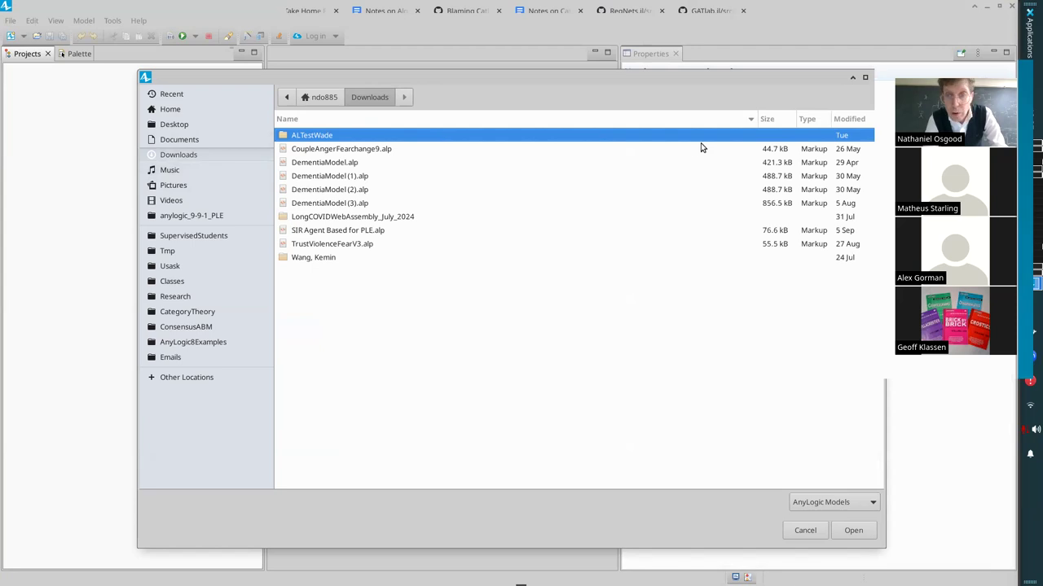
Step: Download MultiClinicSISHybridSaturationEffectsAndLockinV3.alp from the Canvas course models, then return to AnyLogic
key(alt+Tab)
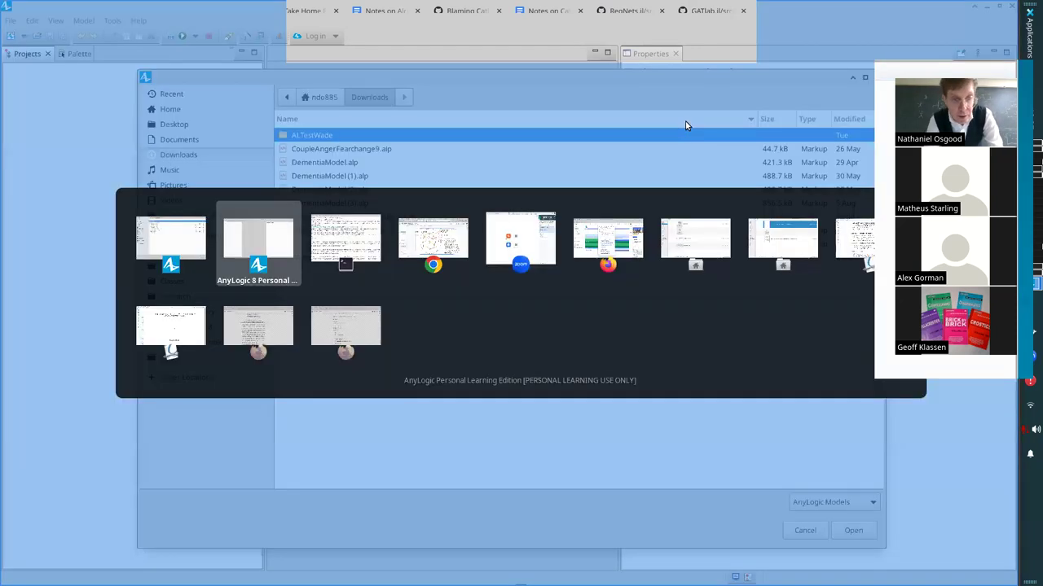
key(Tab)
key(Tab)
key(alt+Tab)
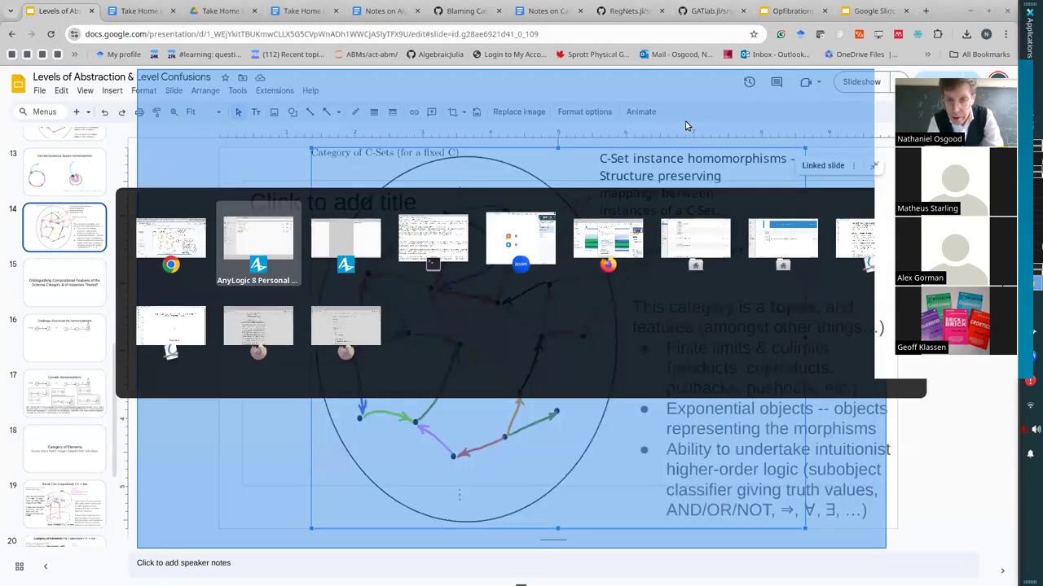
key(Escape)
key(alt+Tab)
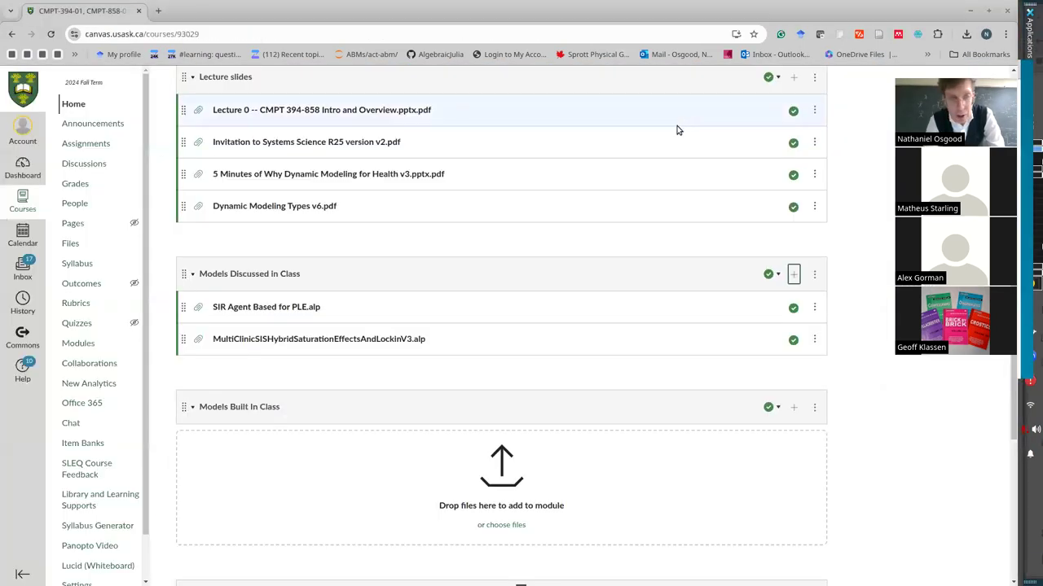
click(354, 343)
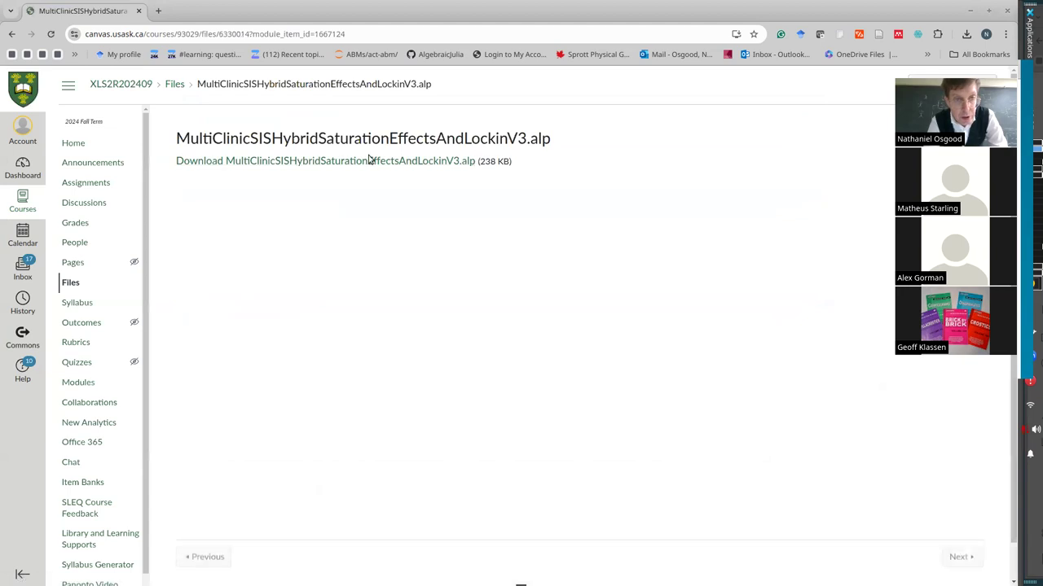
click(368, 162)
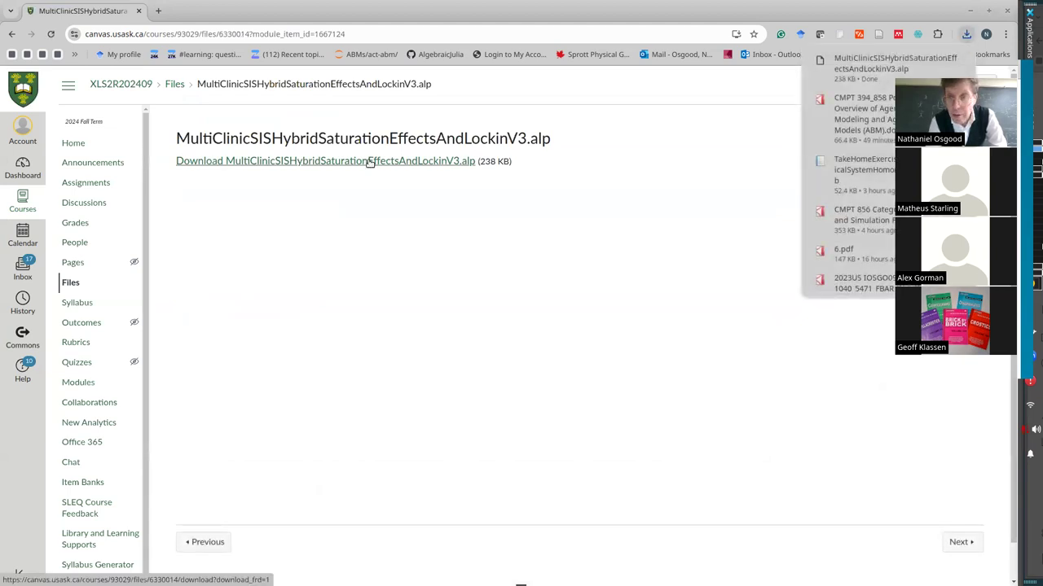
key(alt+Tab)
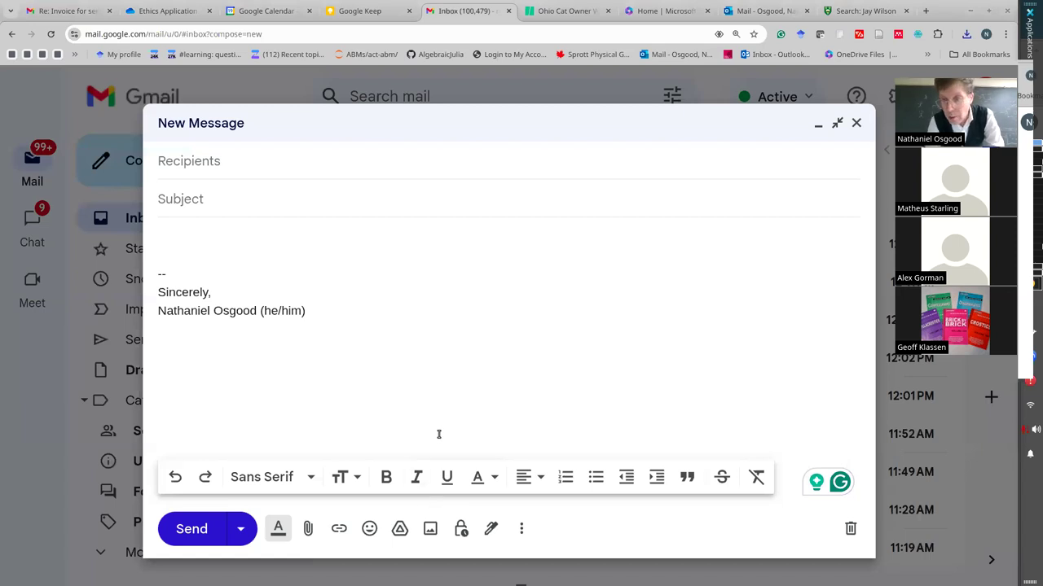
key(alt+Tab)
key(alt+Tab)
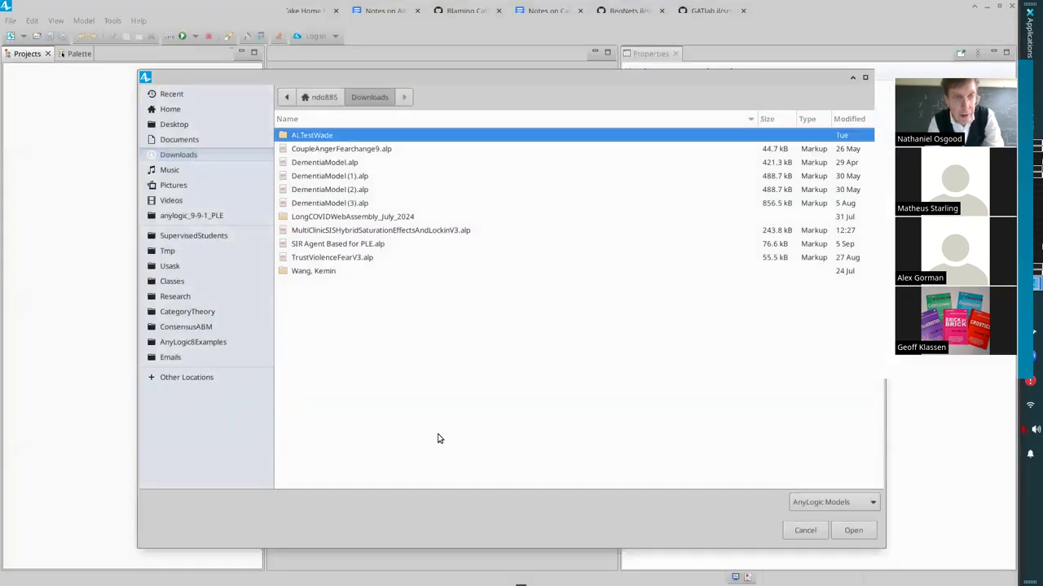
Step: Open MultiClinicSISHybridSaturationEffectsAndLockinV3.alp and wait for its Main diagram to load
double_click(340, 232)
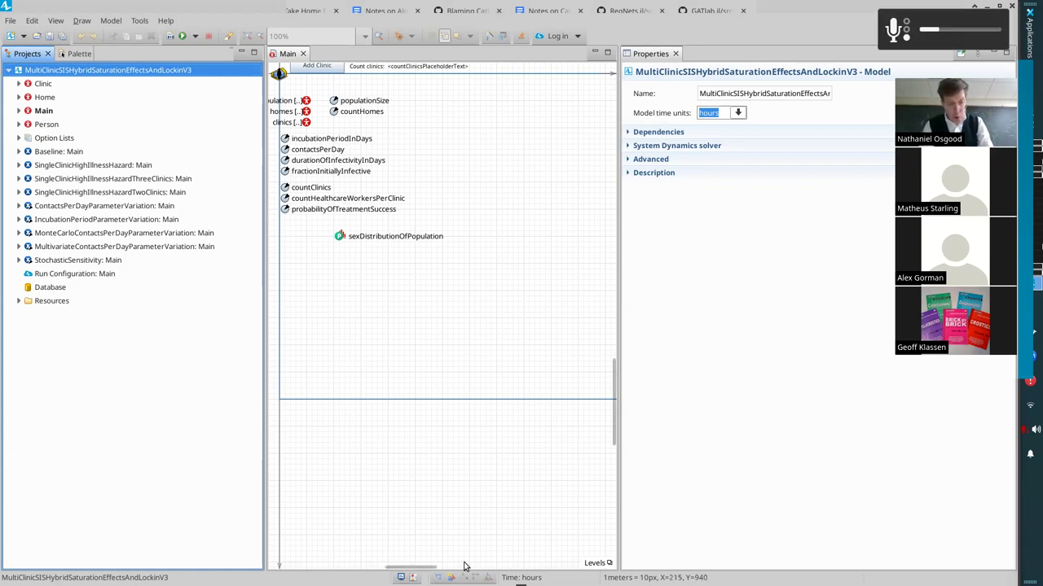
drag(384, 564, 364, 564)
click(364, 563)
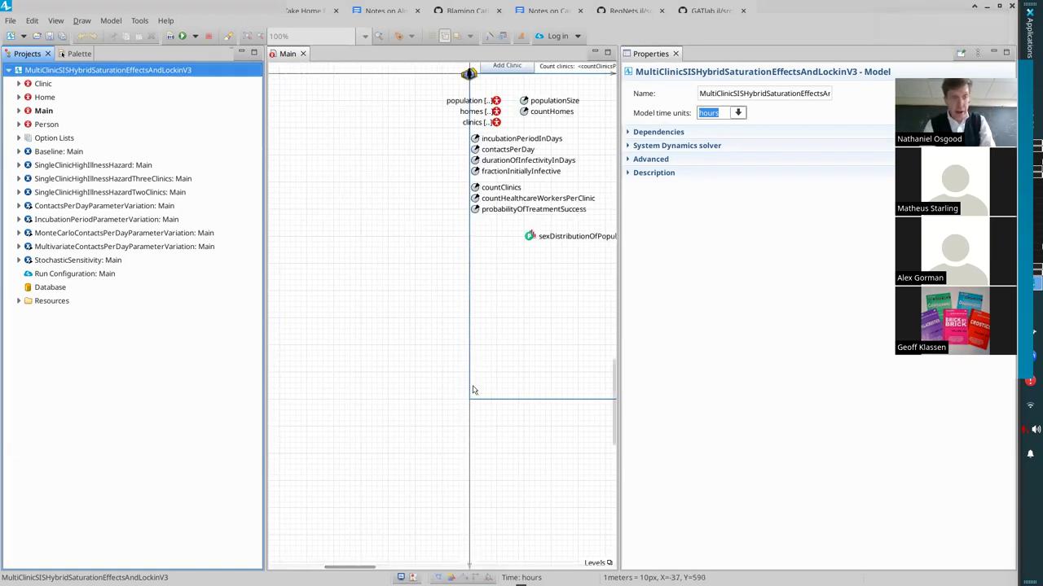
Step: Open the Person agent diagram and widen the editor area beside Properties
click(49, 137)
click(45, 128)
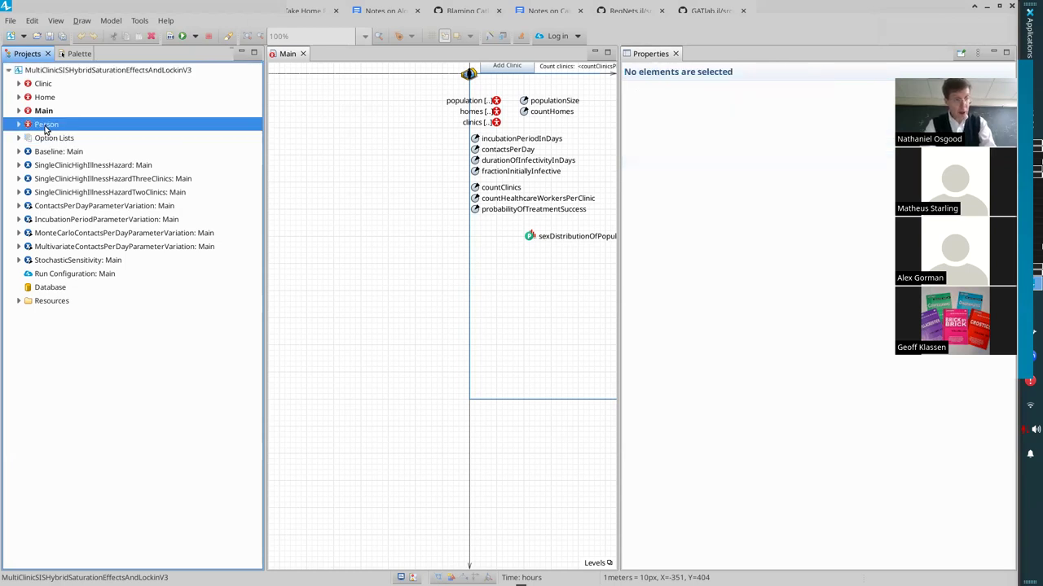
double_click(46, 128)
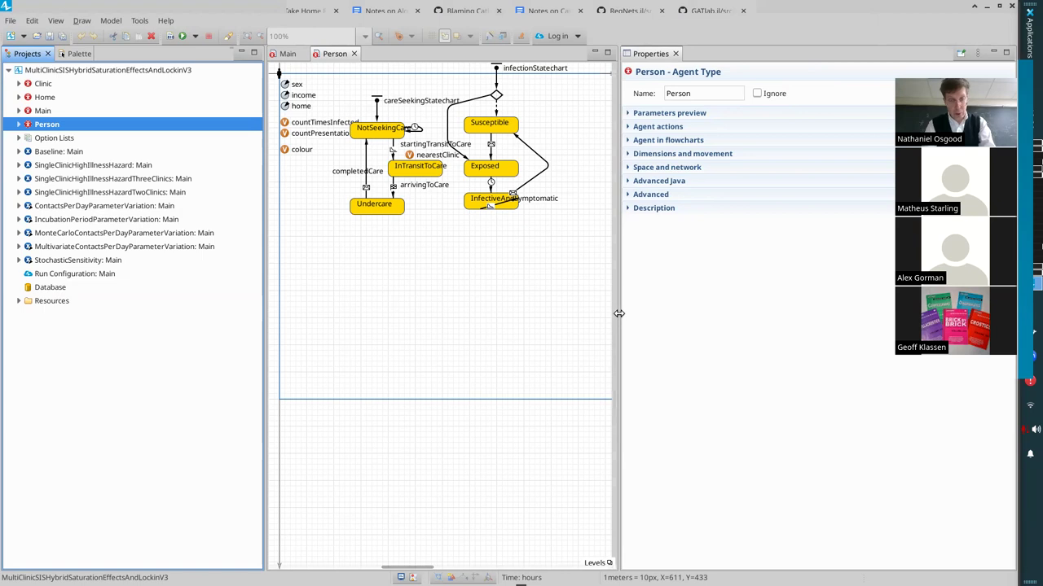
drag(619, 312, 690, 312)
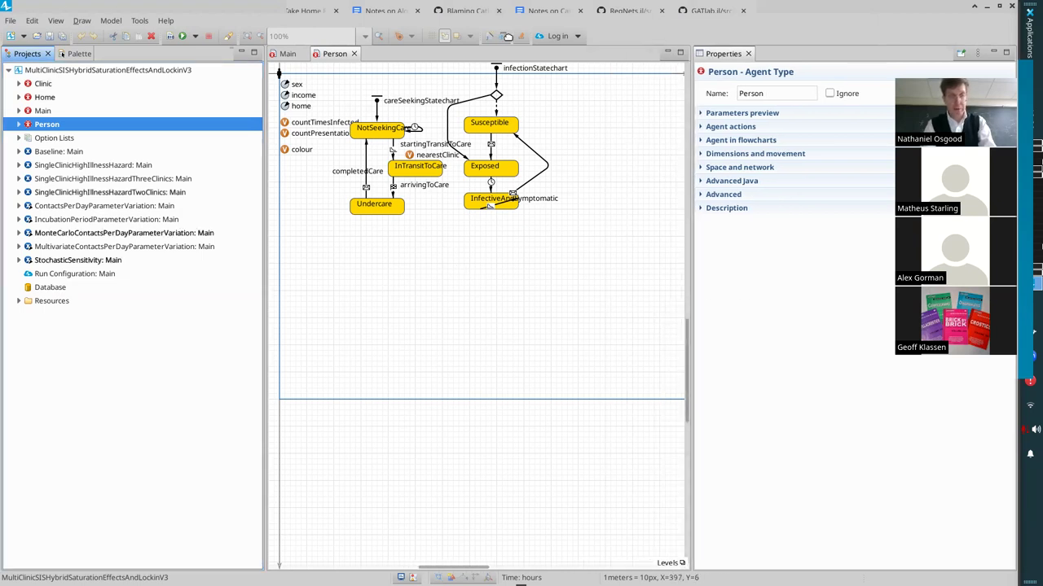
drag(687, 340, 685, 281)
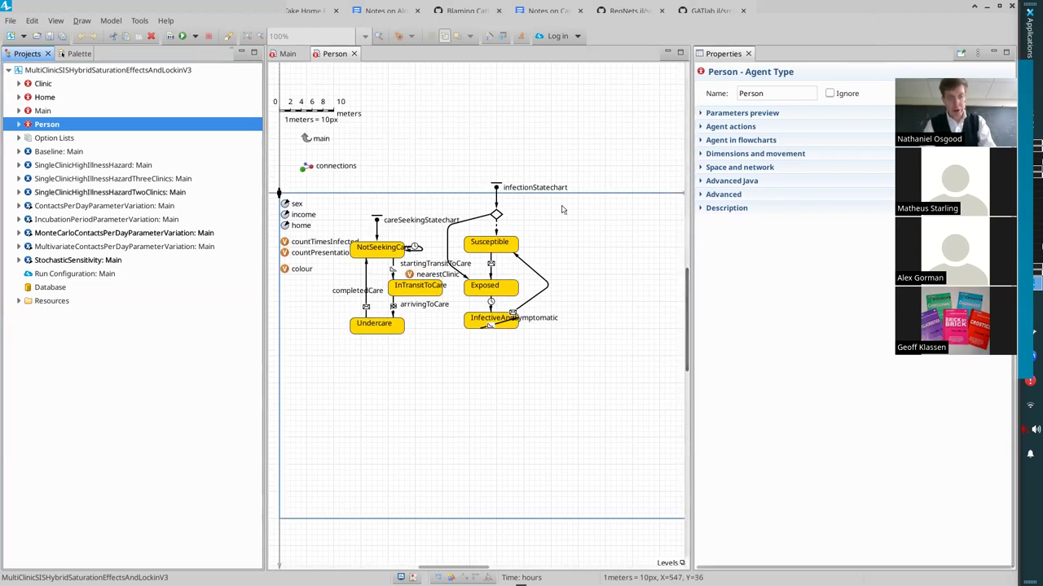
Step: Select the waningOfImmunity2 transition to see that it fires on the Cured message
click(536, 298)
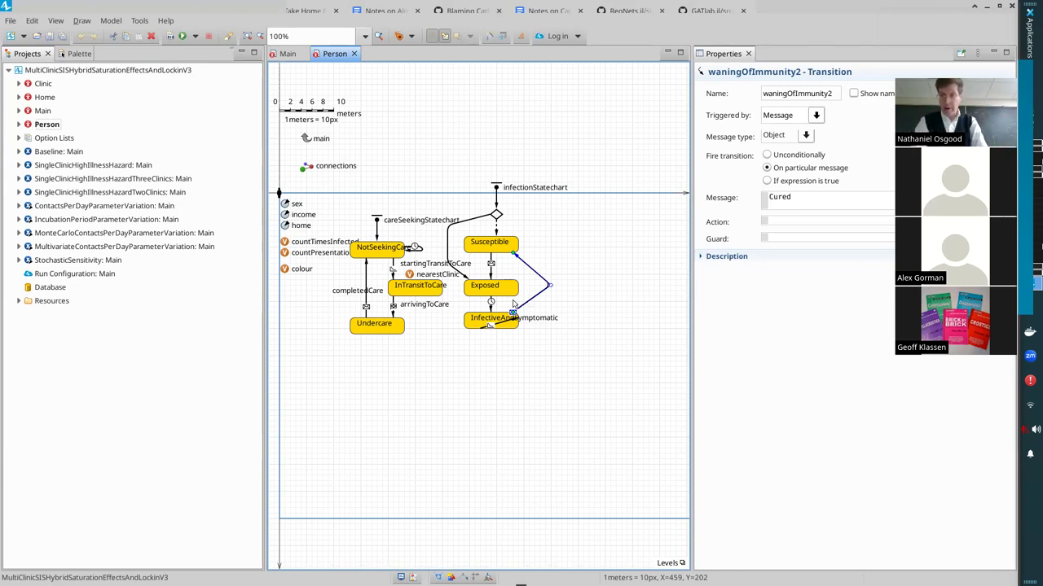
Step: Open the Clinic agent's treatment flowchart, then go back to the Person diagram
click(45, 84)
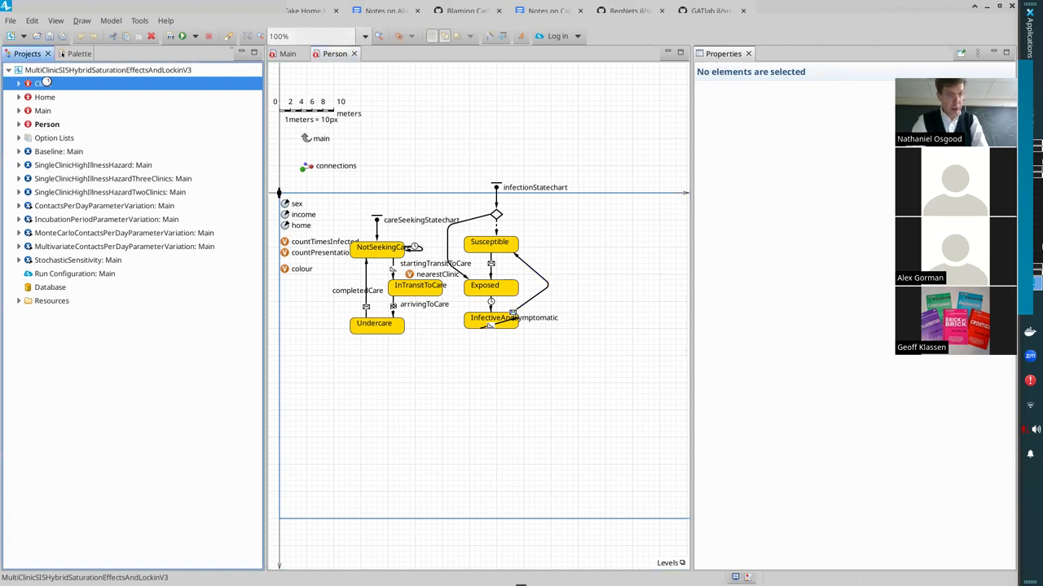
click(45, 122)
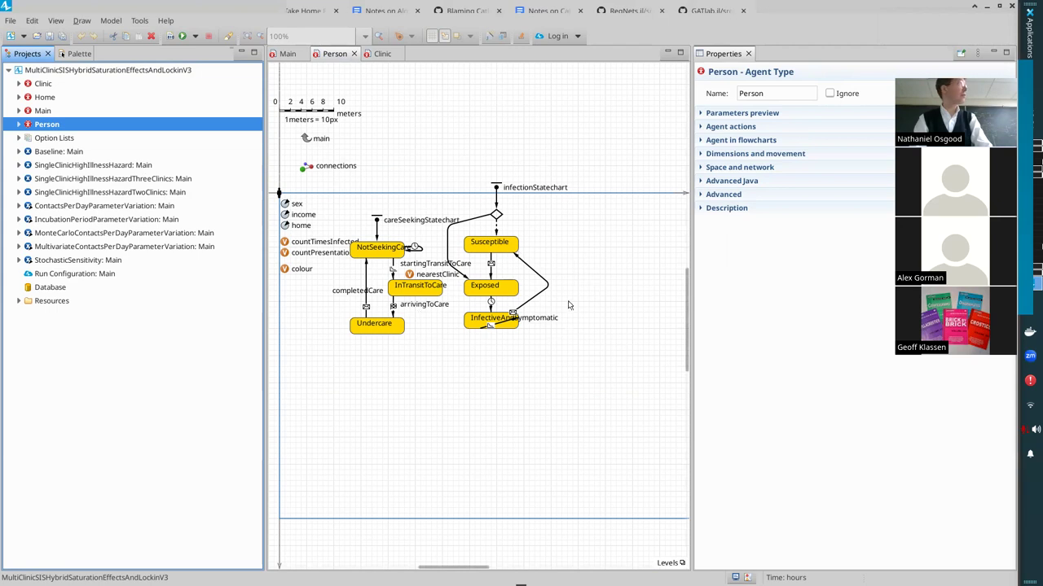
Step: Select the Person sex parameter to view its type Sex and default Female
click(285, 205)
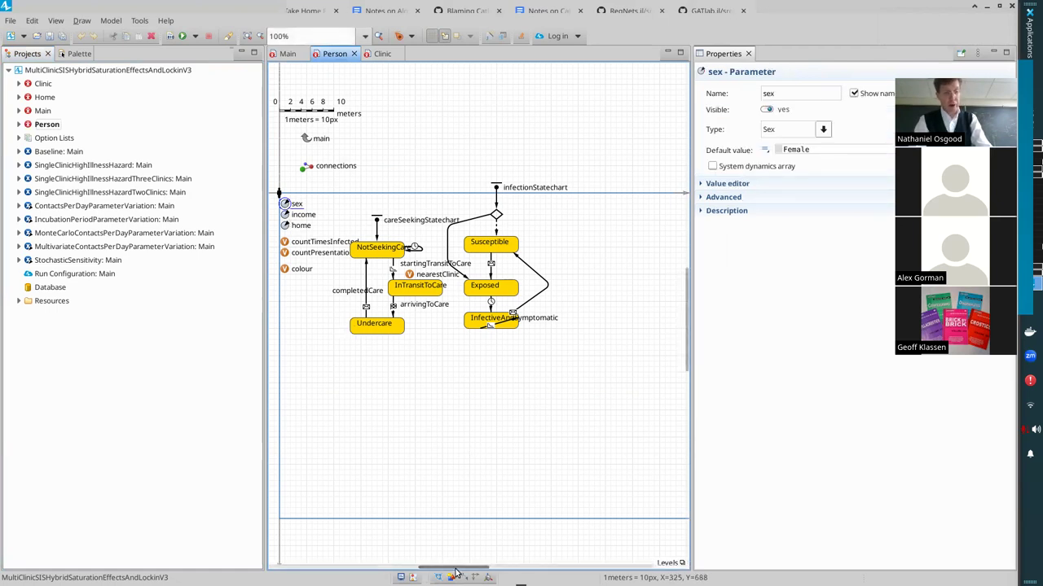
drag(453, 566, 421, 570)
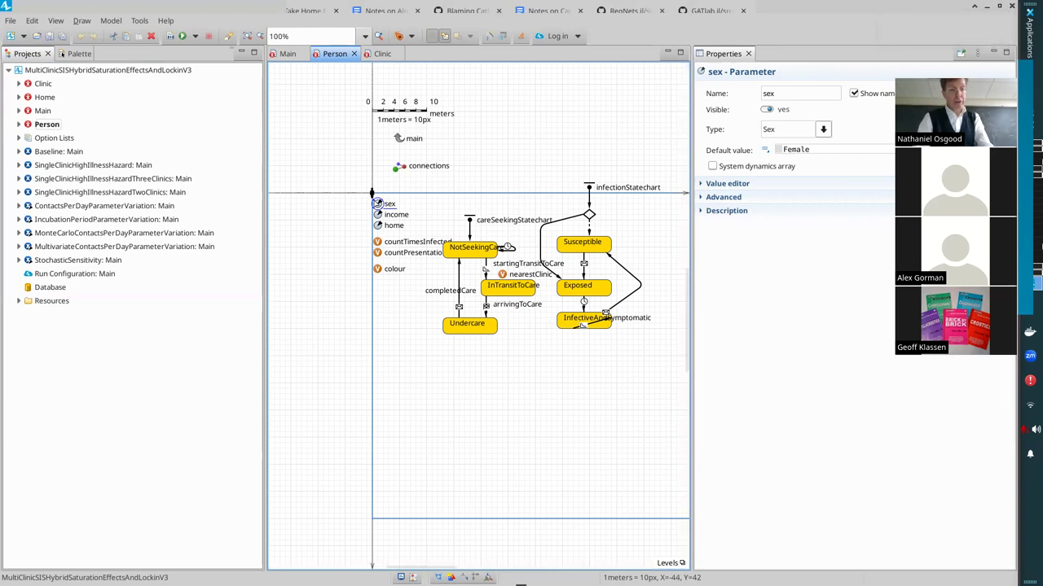
Step: Inspect the Person home parameter, then open the empty Home agent diagram
click(379, 225)
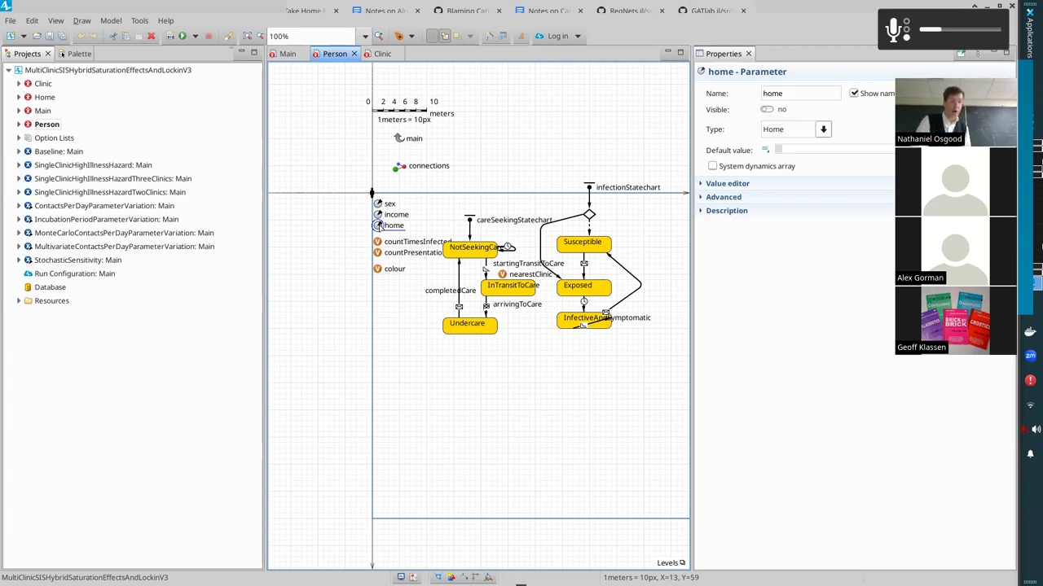
click(42, 97)
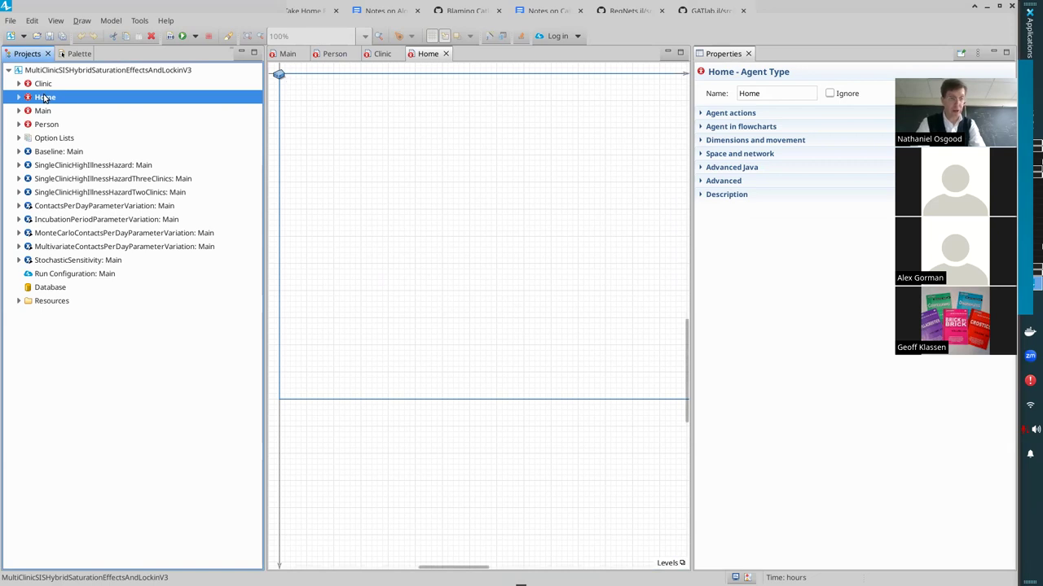
Step: Open the Clinic diagram and scroll up to see its whole treatment flowchart
double_click(29, 84)
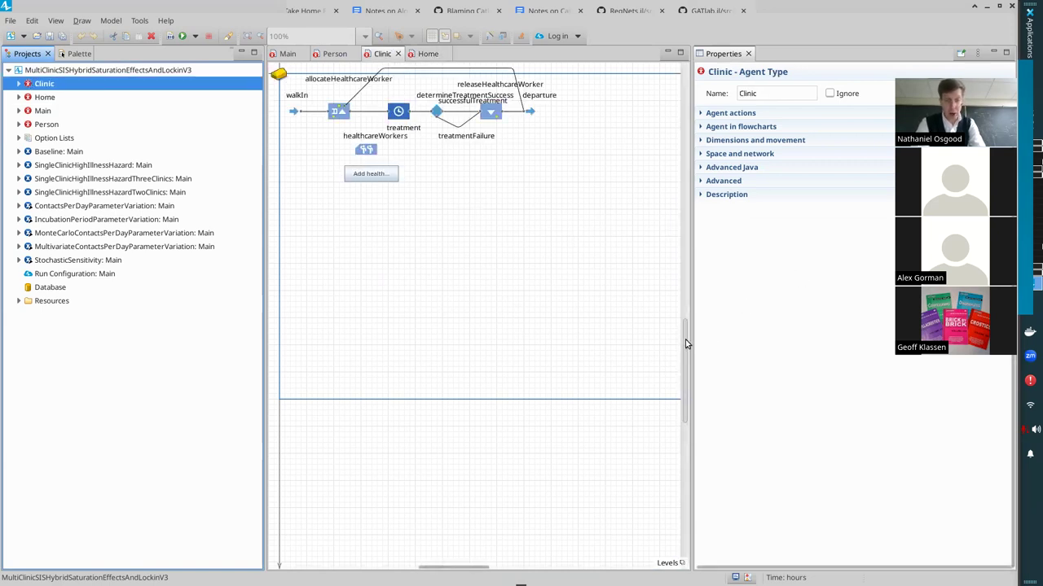
drag(685, 344, 680, 273)
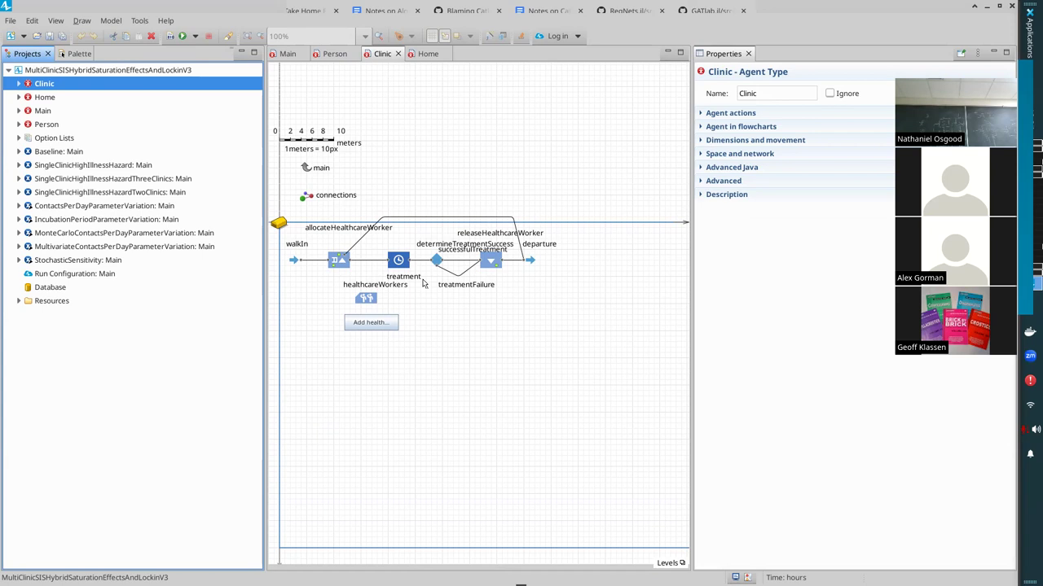
key(XF86AudioMicMute)
key(XF86AudioMicMute)
key(XF86AudioMicMute)
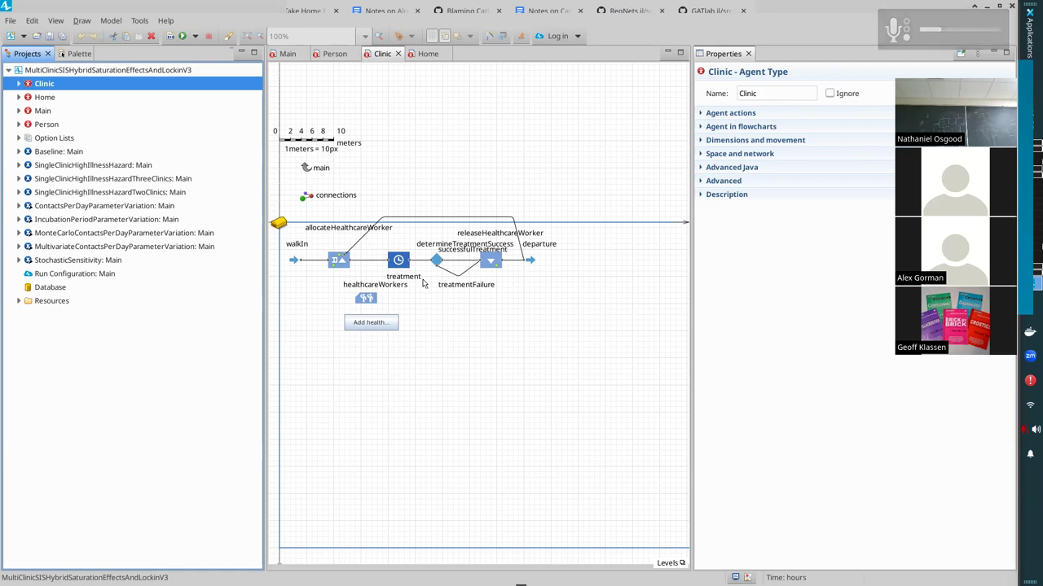
key(XF86AudioMicMute)
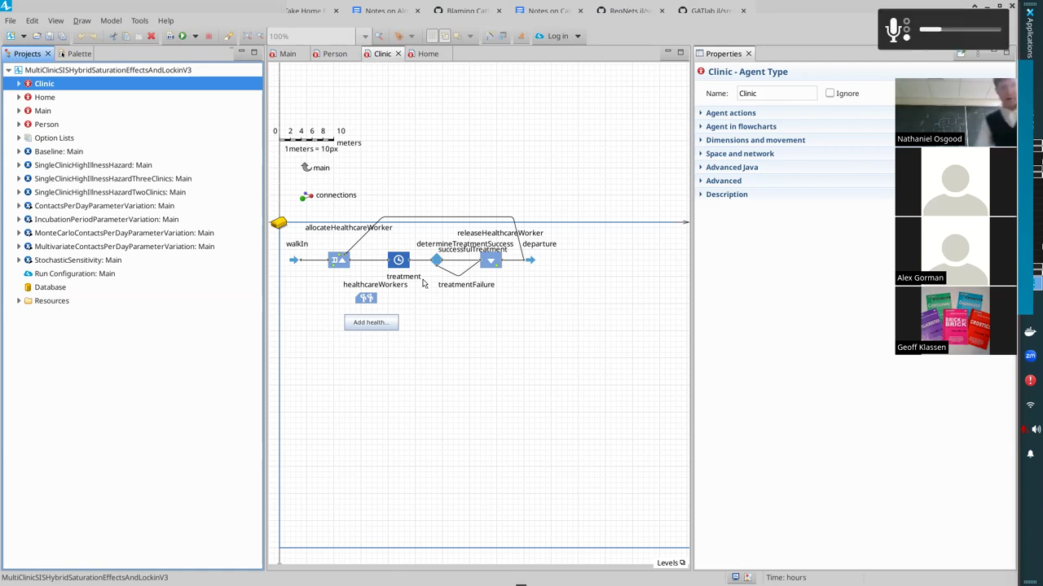
Step: Check determineTreatmentSuccess's probabilityOfTreatmentSuccess source, then open the Main diagram
click(435, 262)
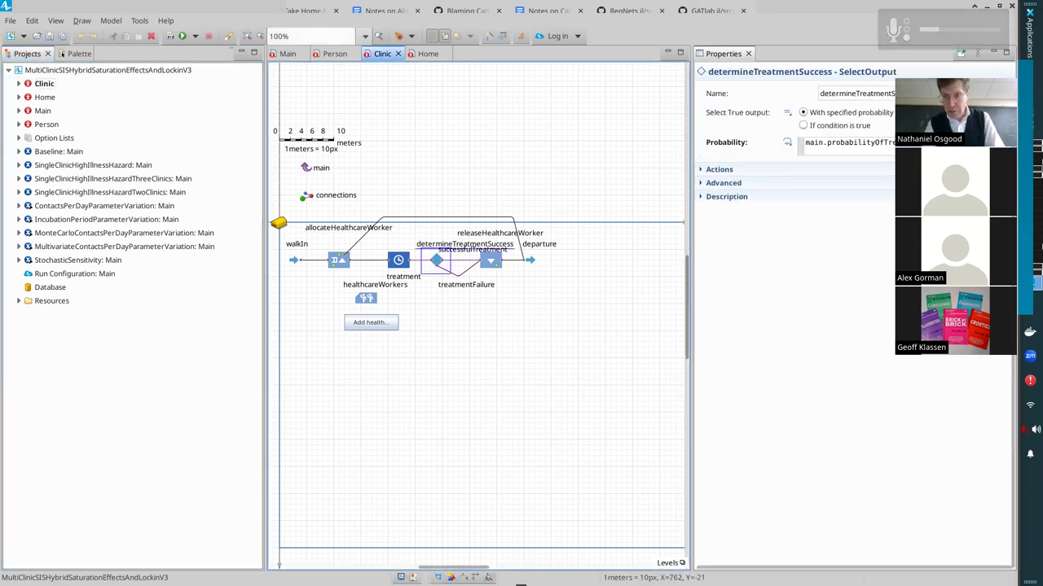
double_click(877, 142)
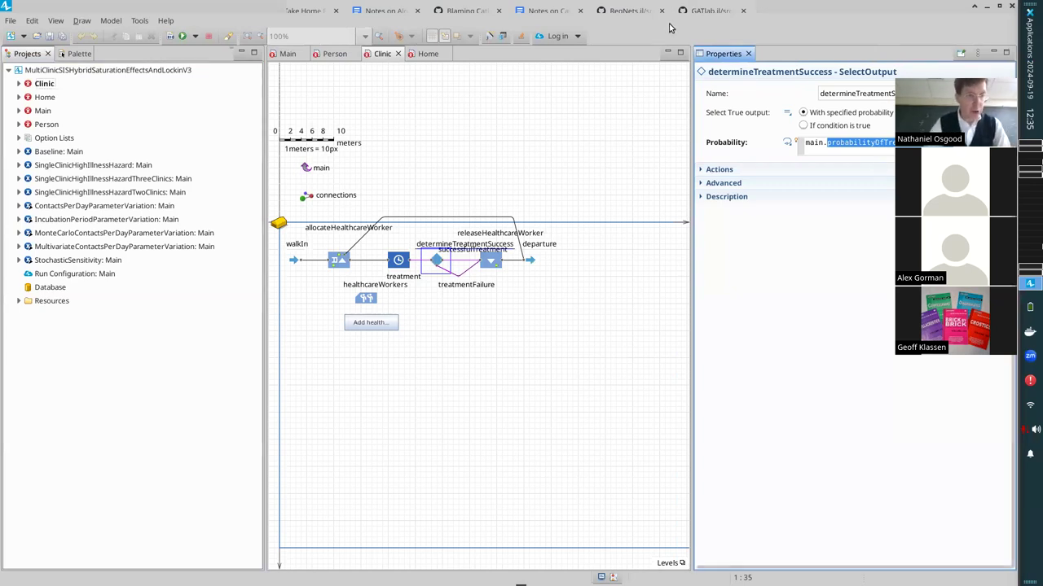
double_click(43, 111)
Step: Open the Person agent's diagram, then reopen the Main diagram
click(44, 125)
double_click(45, 125)
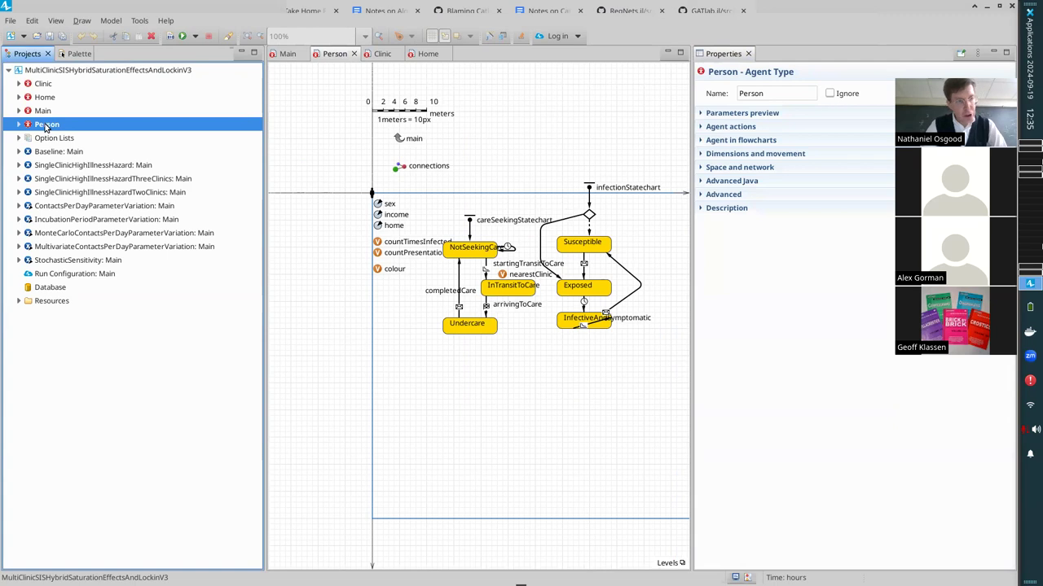
click(48, 112)
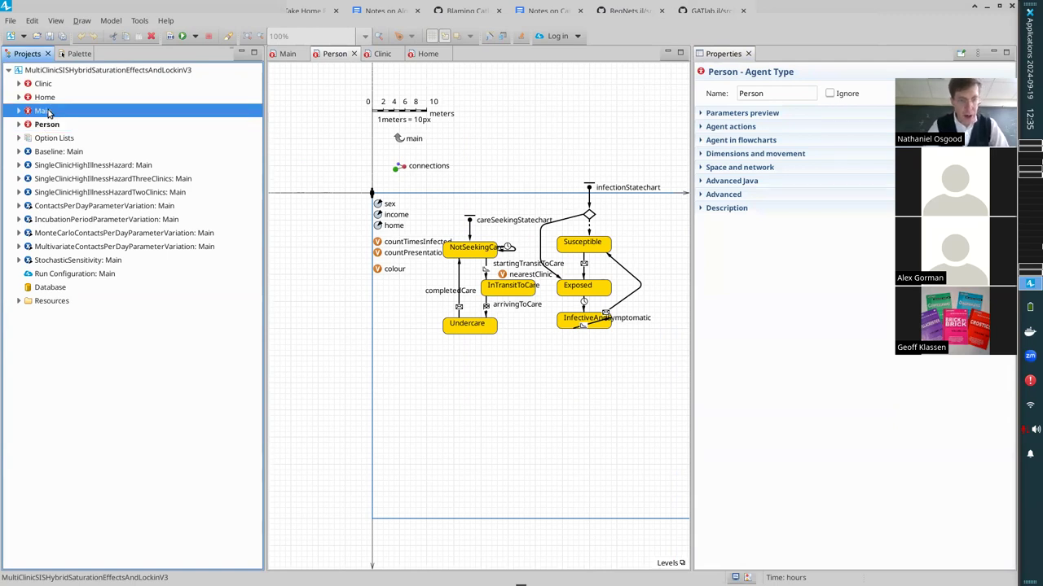
double_click(48, 112)
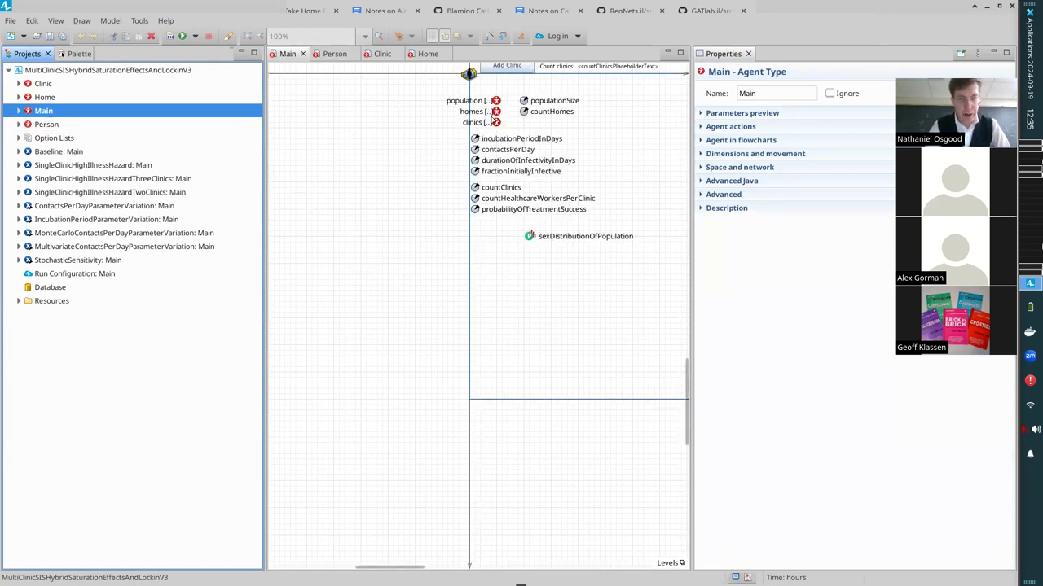
Step: Select the people population and review home homes.random(), sex sexDistributionOfPopulation() and income lognormal(11, 6, 0)
click(496, 100)
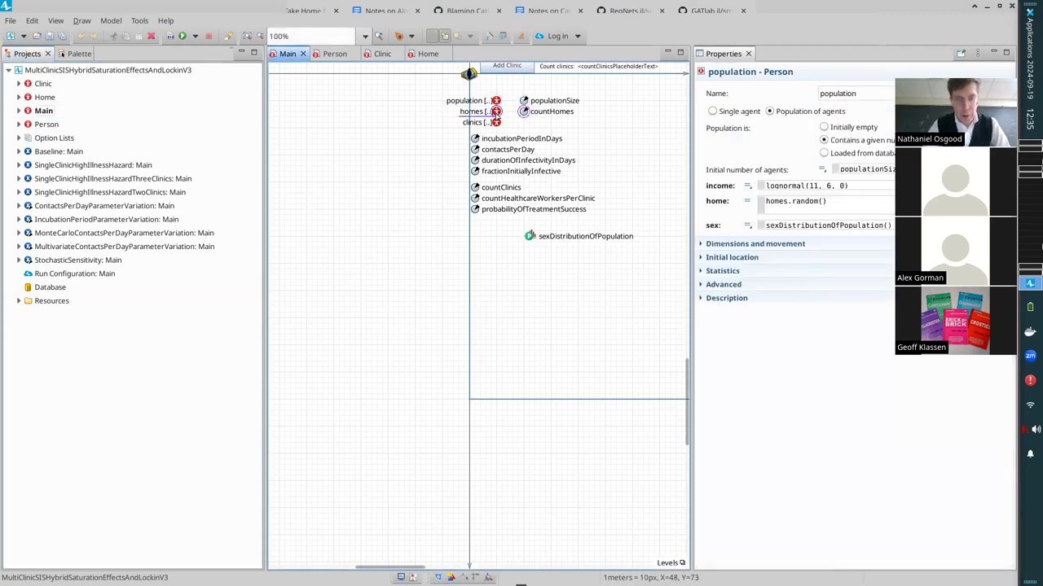
click(497, 122)
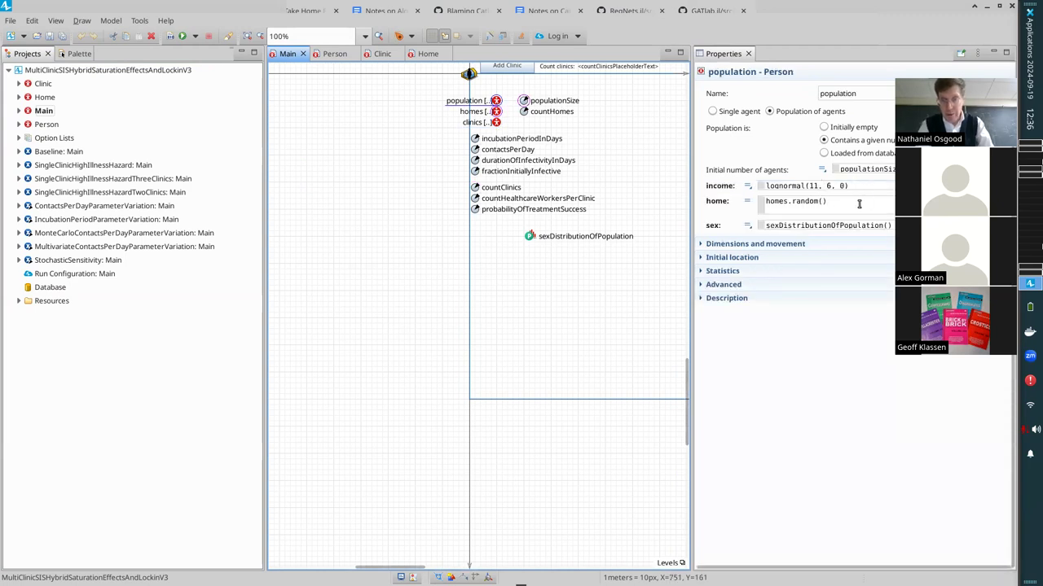
drag(857, 204, 707, 200)
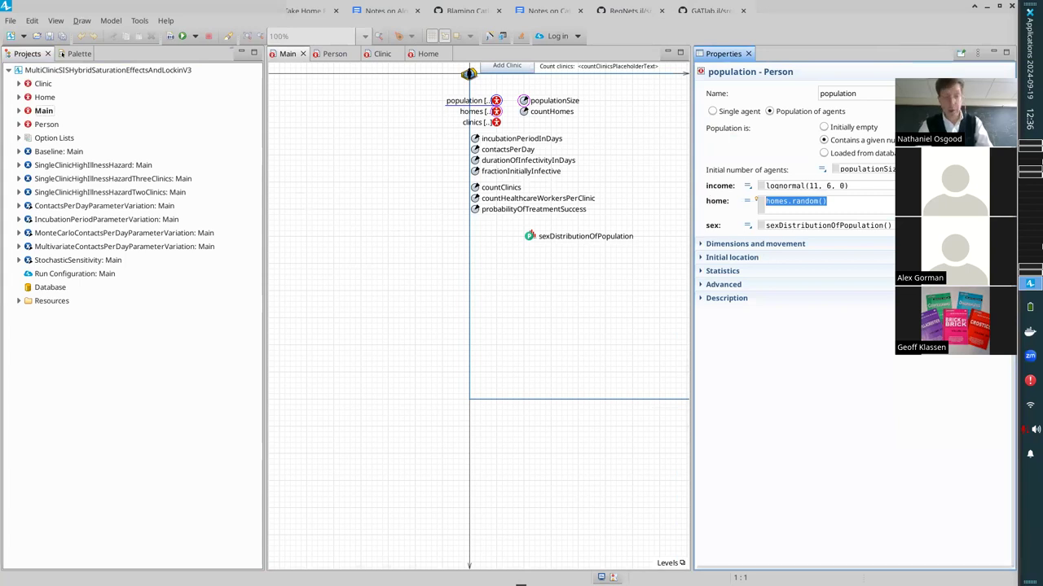
drag(889, 226, 766, 225)
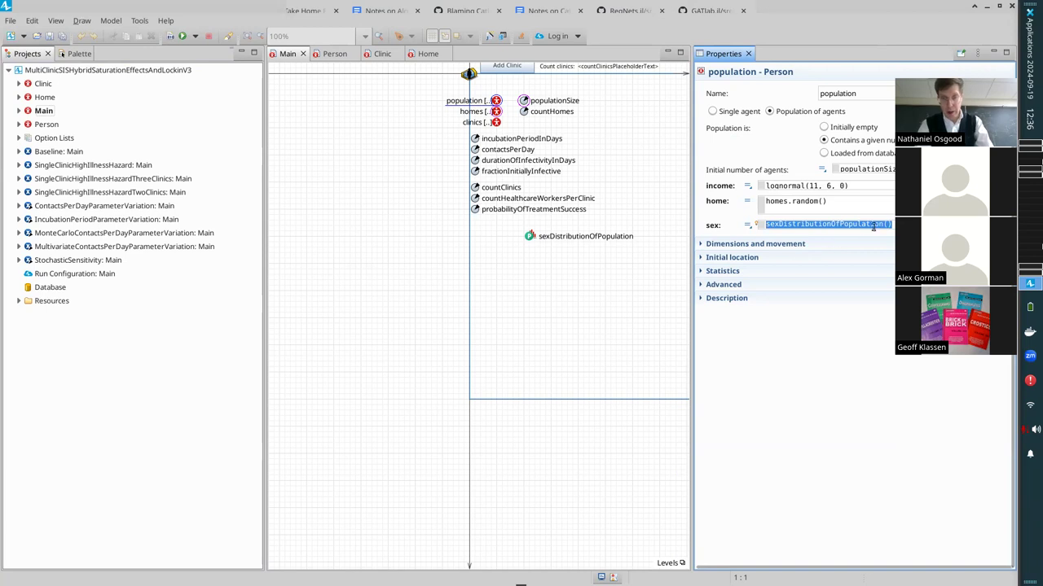
drag(851, 185, 758, 186)
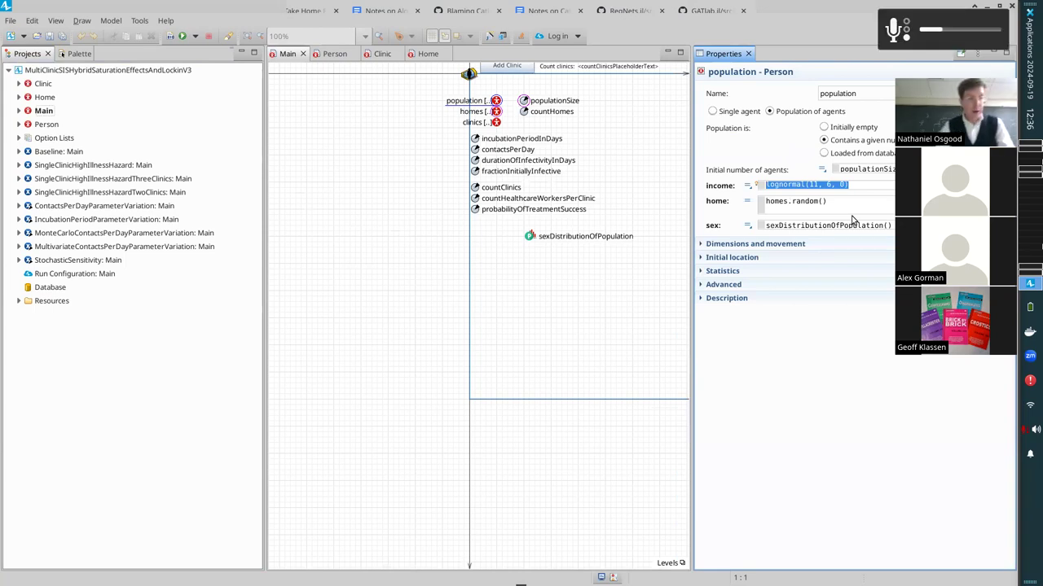
Step: Check Main's Space and network connection range of 75, then select the Baseline experiment
click(44, 111)
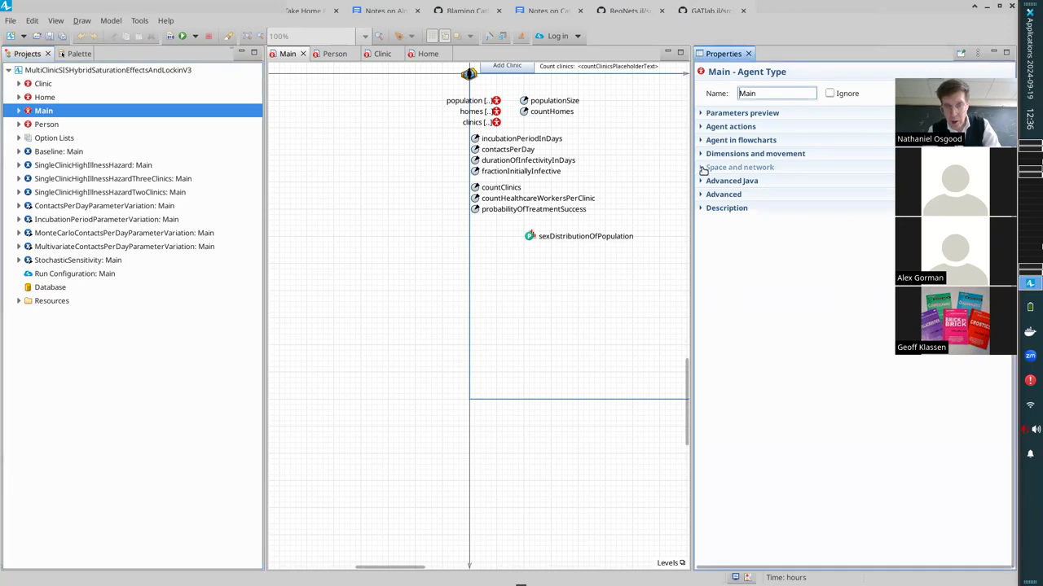
click(737, 167)
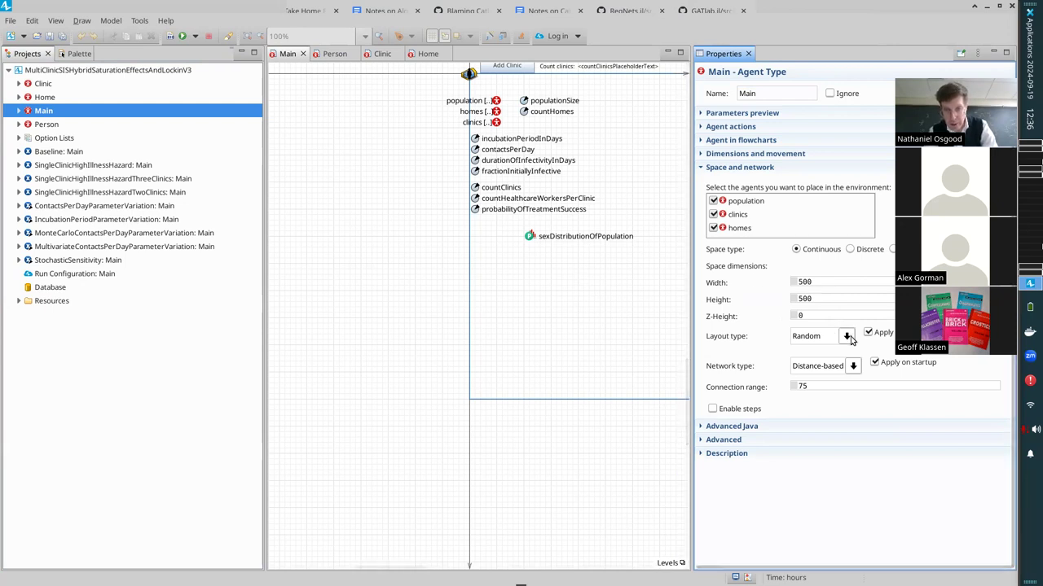
double_click(825, 388)
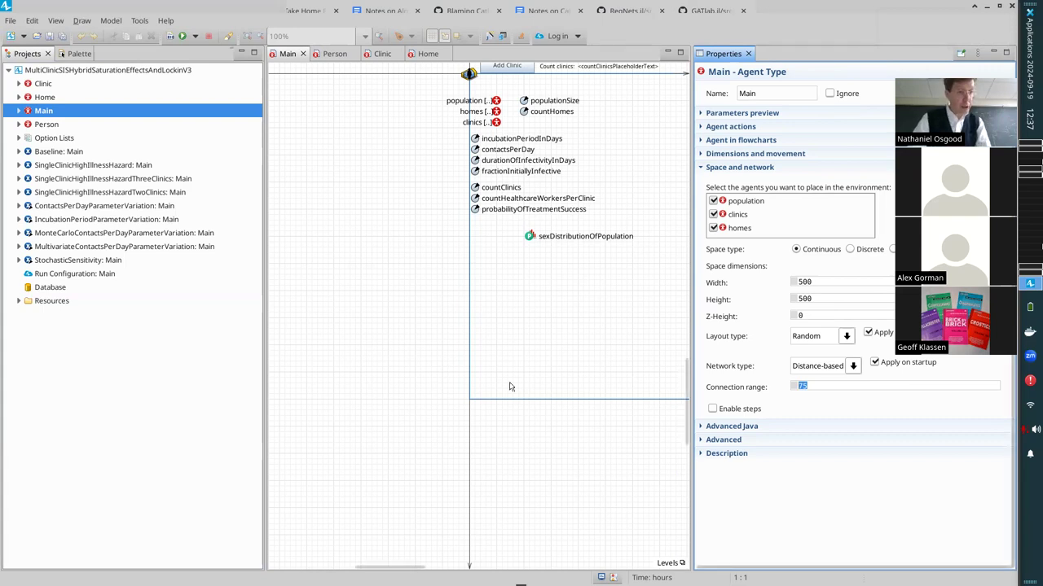
click(54, 153)
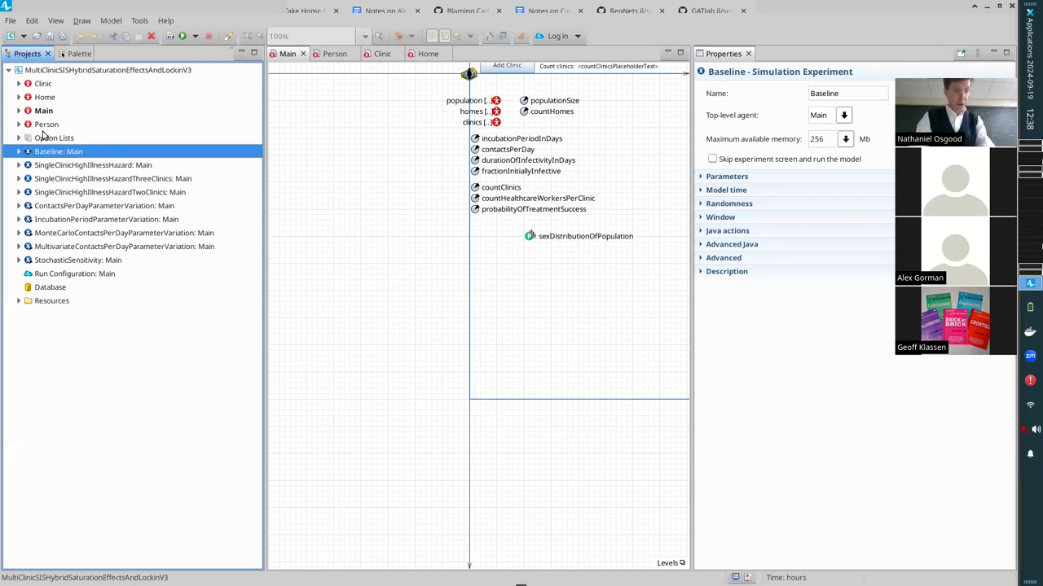
Step: Review Baseline's parameters (populationSize 1200, countClinics 1, treatment success 0.95) and run the experiment
right_click(80, 153)
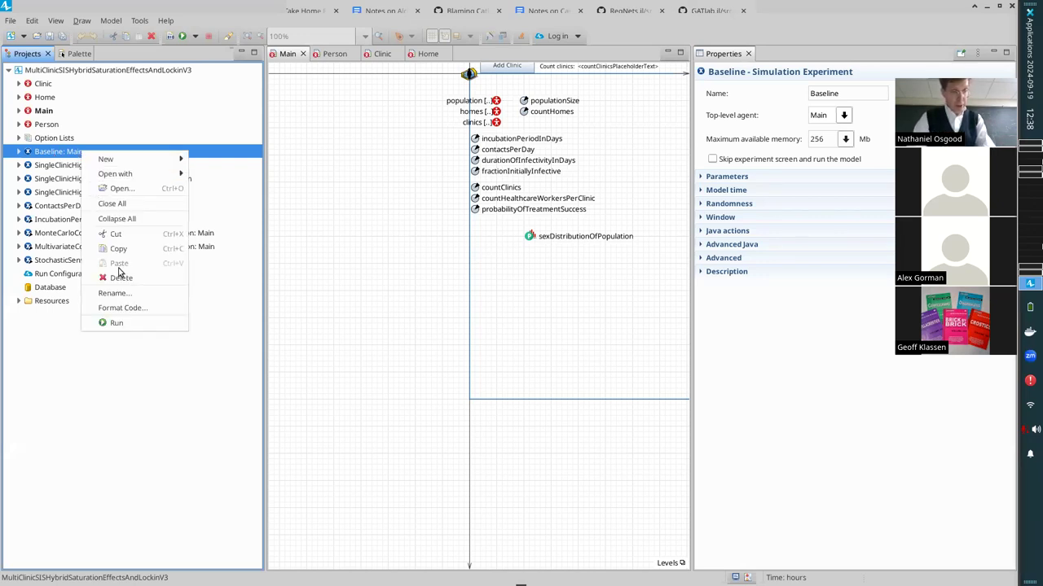
click(702, 176)
click(703, 176)
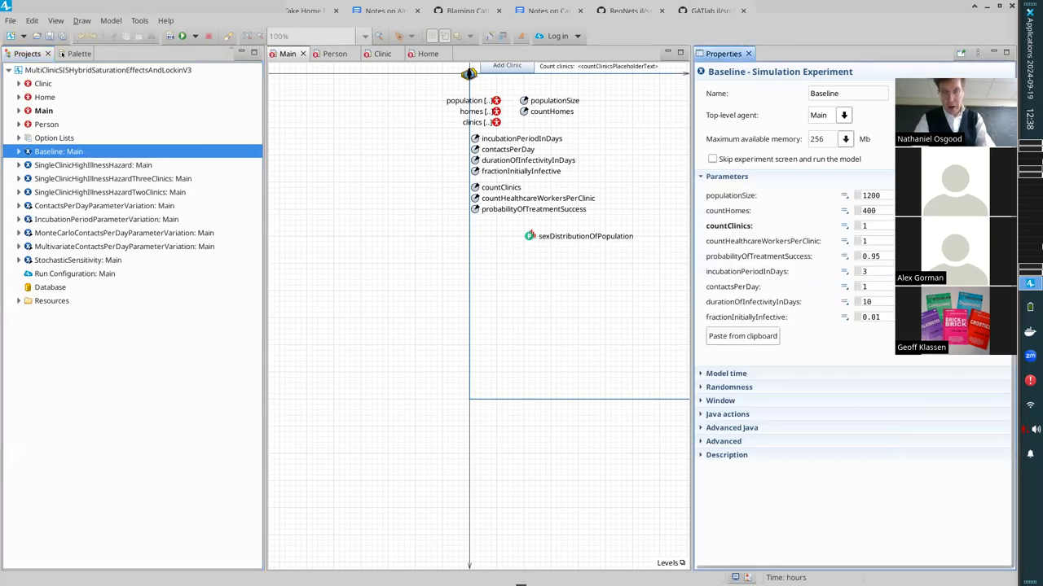
double_click(870, 196)
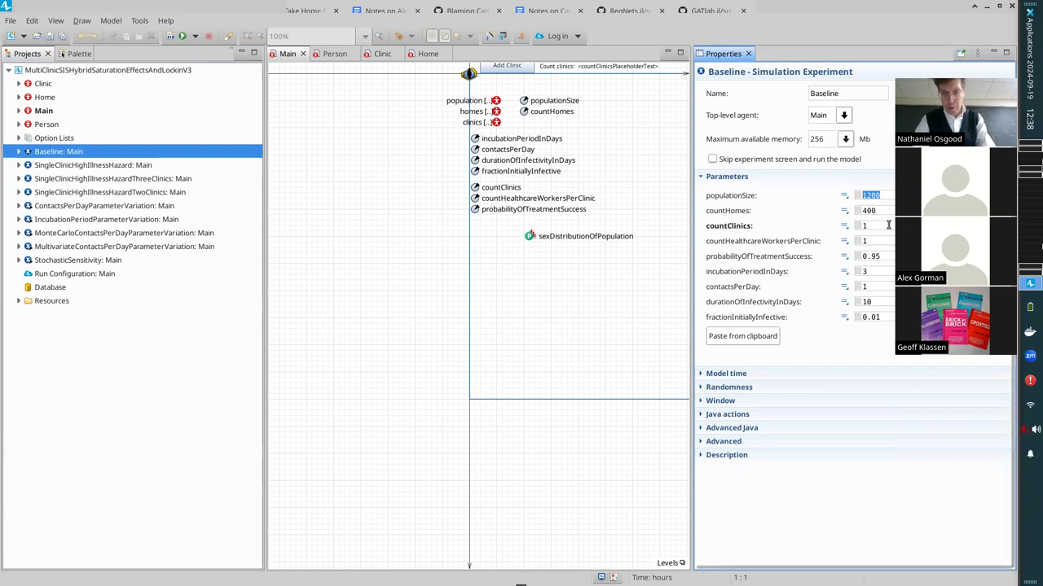
click(861, 225)
double_click(861, 225)
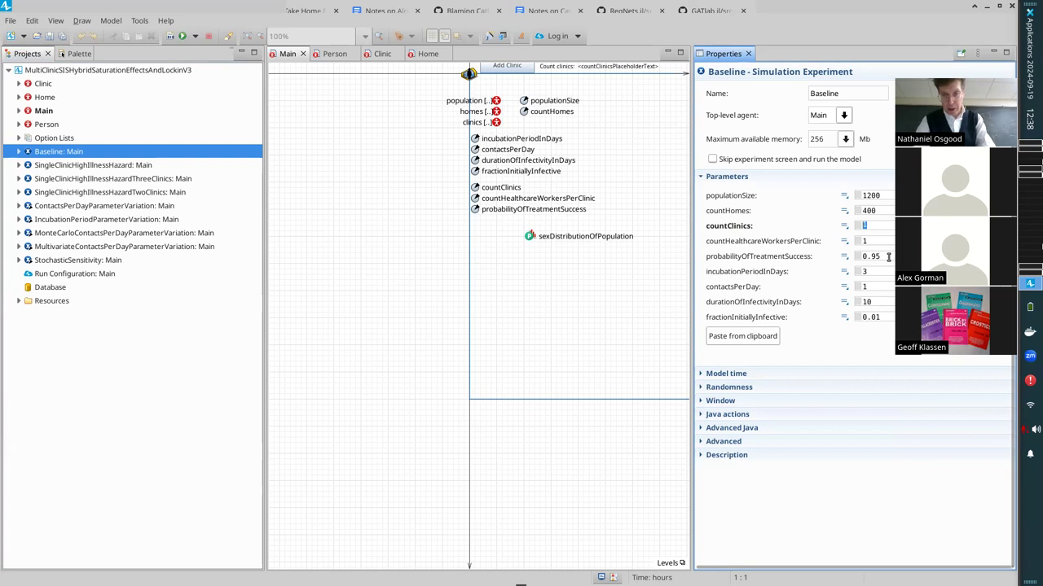
double_click(888, 256)
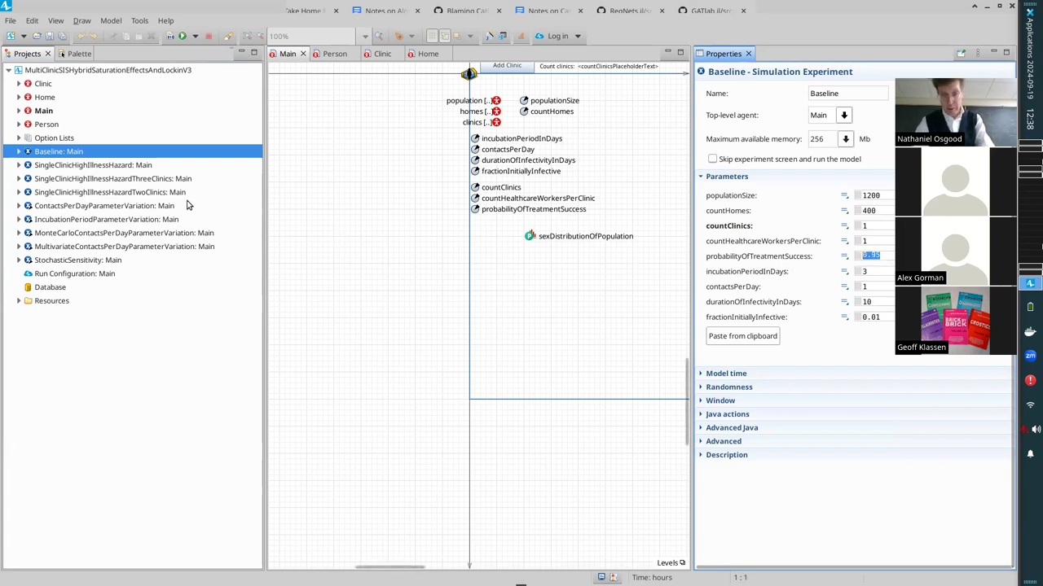
right_click(87, 153)
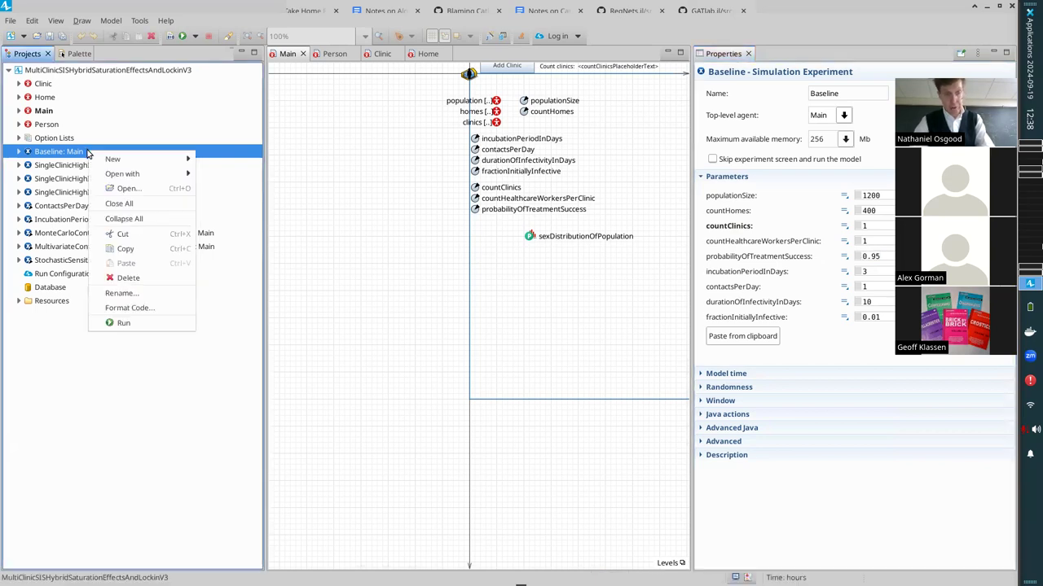
click(124, 318)
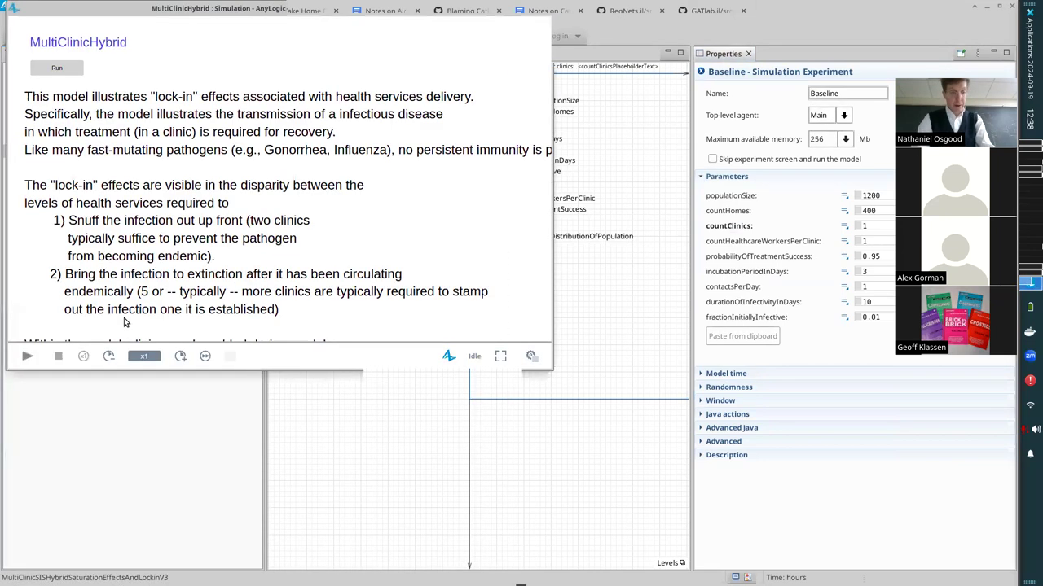
Step: Start the Baseline simulation, with the console reporting 0 people infected
click(63, 69)
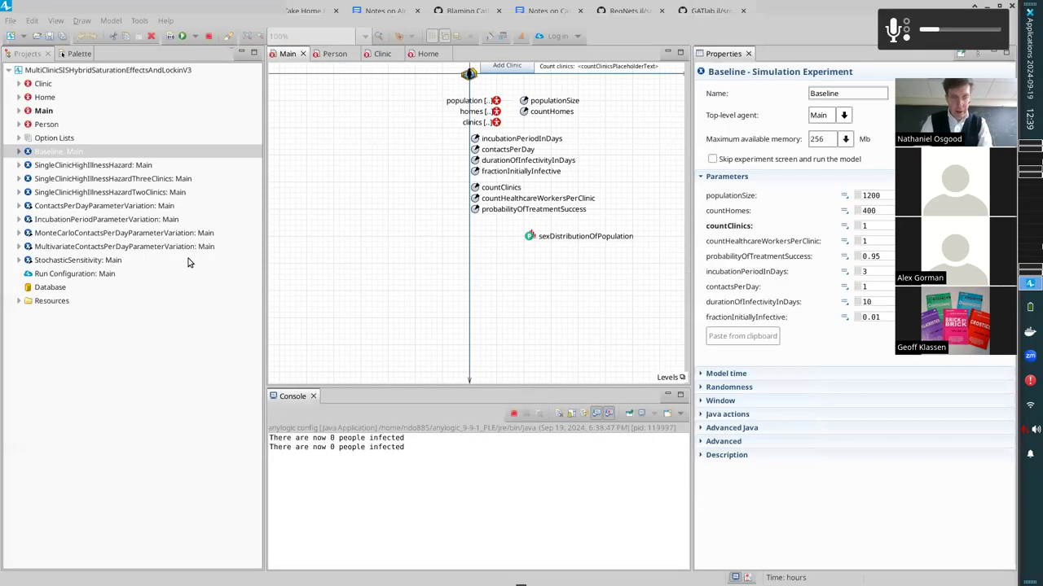
Step: In Person, inspect the Exposed state's entry action: colour set to YELLOW and countTimesInfected incremented
click(45, 125)
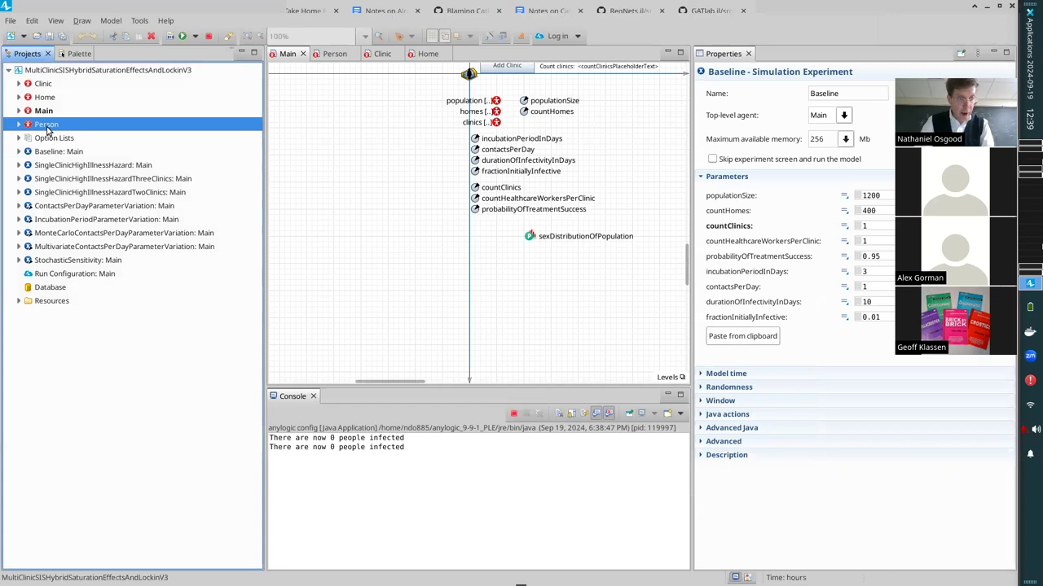
double_click(46, 126)
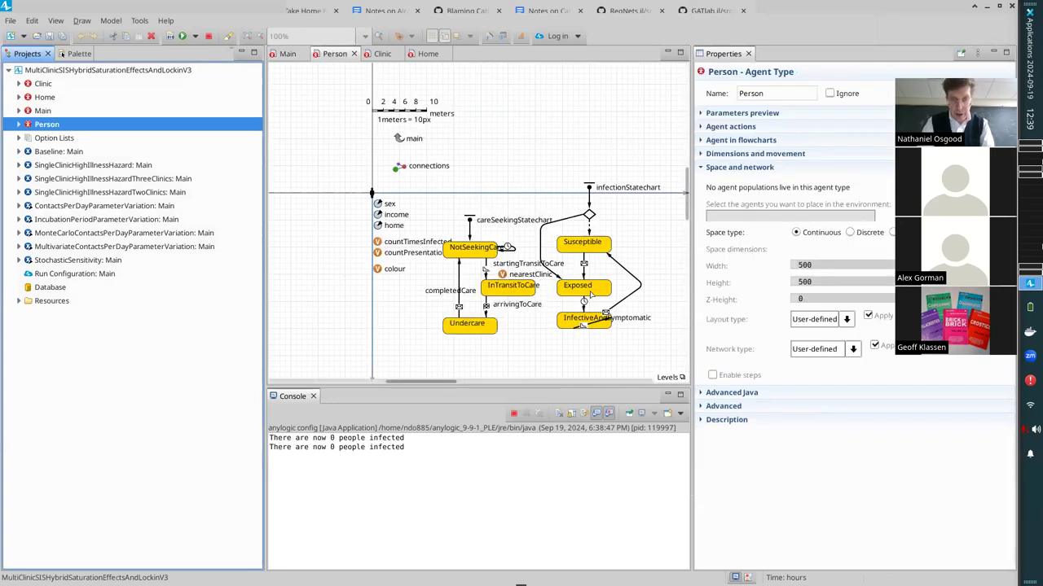
click(839, 140)
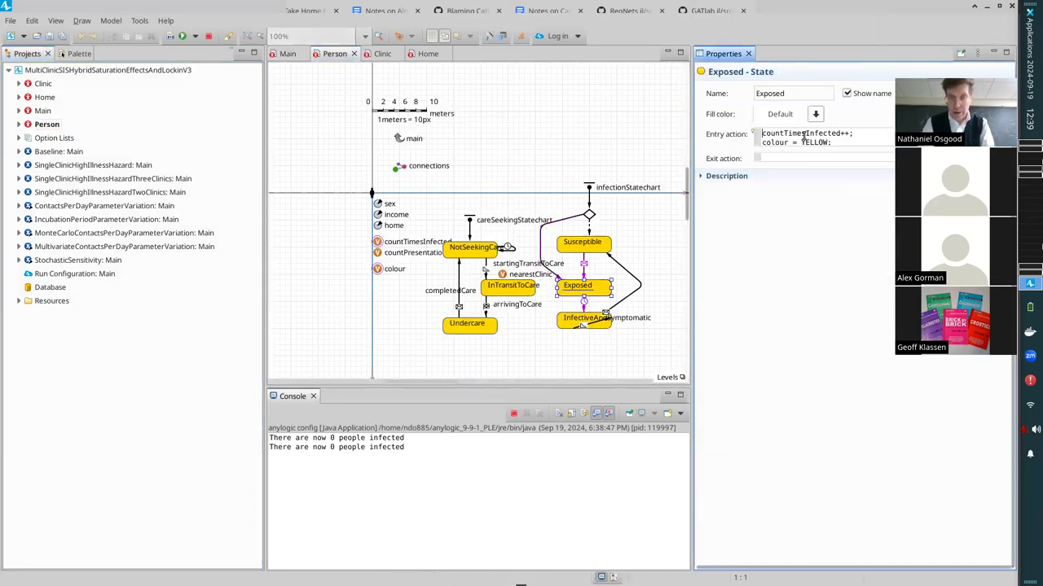
triple_click(839, 140)
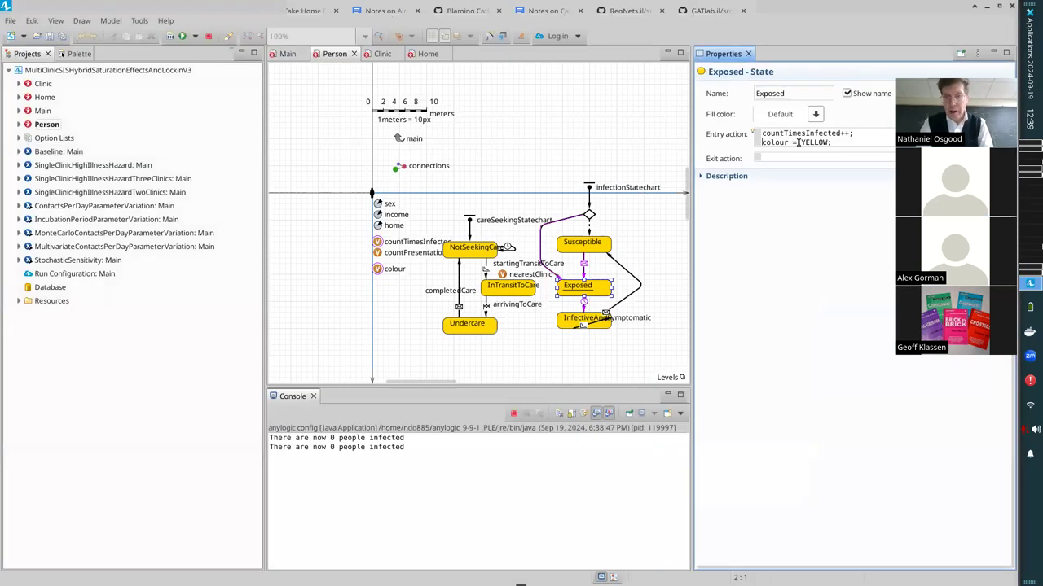
triple_click(762, 134)
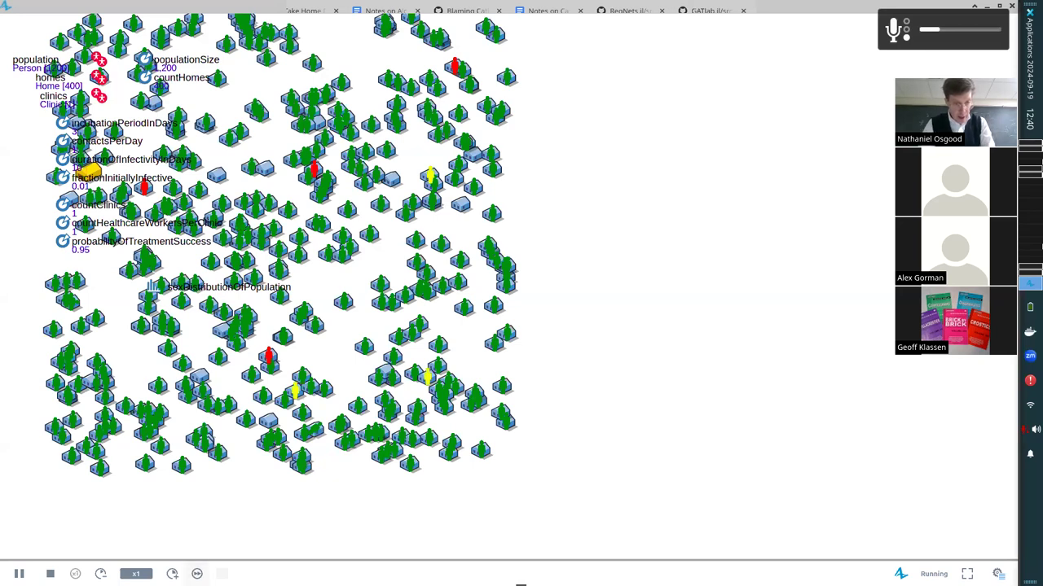
Step: Speed up the run, then read the startingTransitToCare transition's action and guard code
click(171, 573)
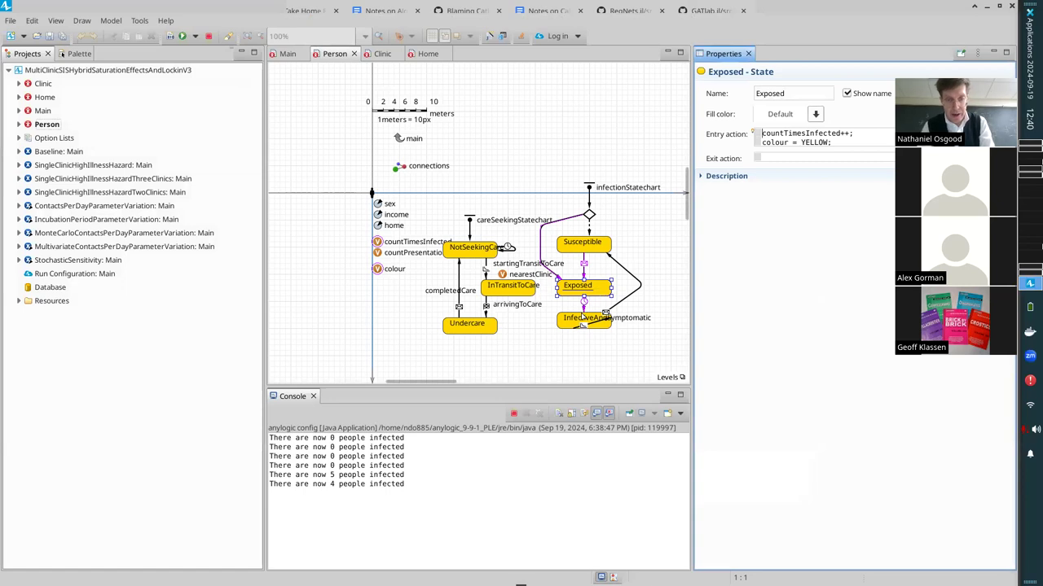
click(490, 256)
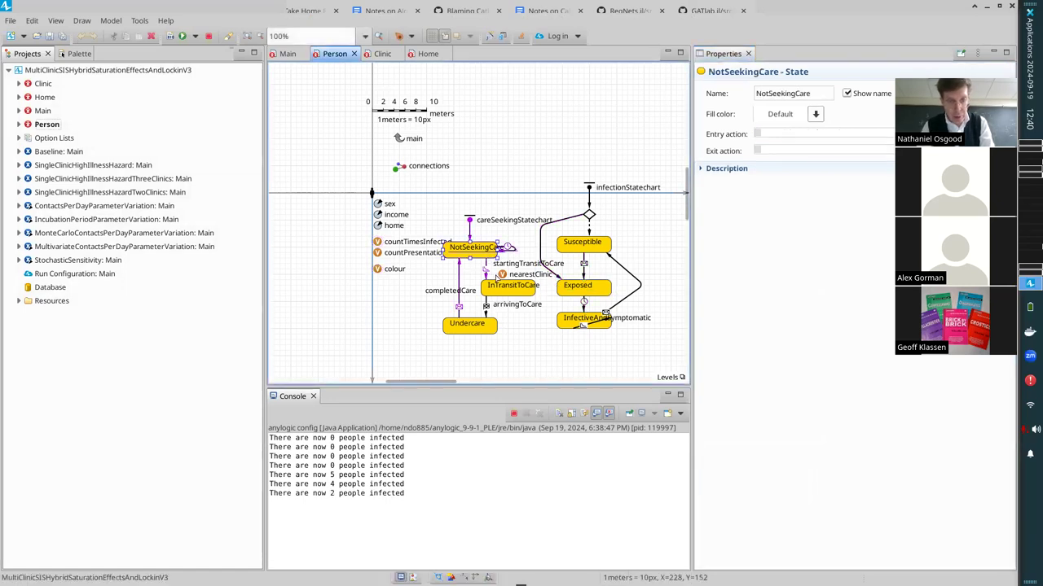
click(486, 270)
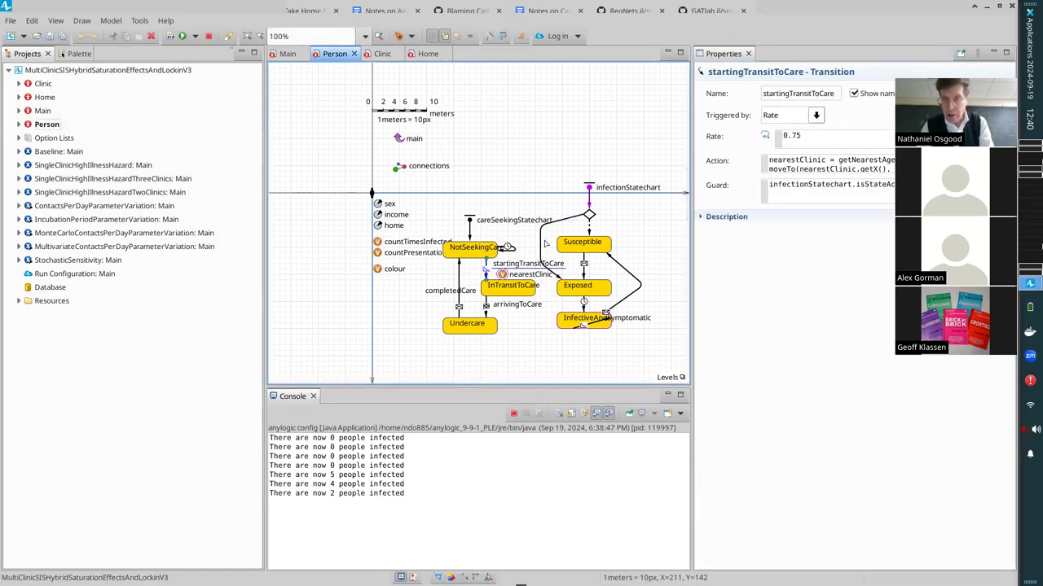
click(824, 166)
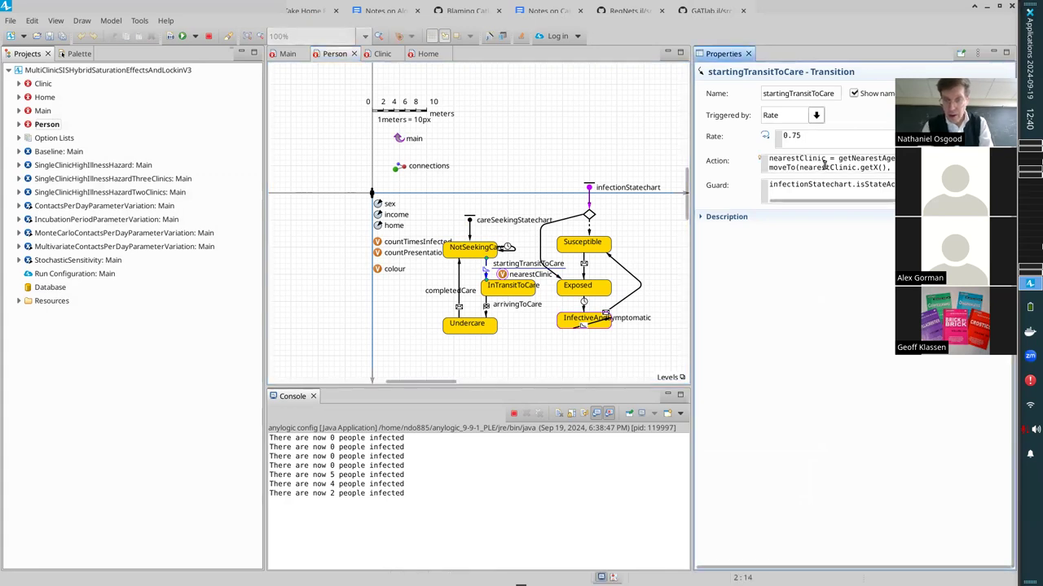
key(Up)
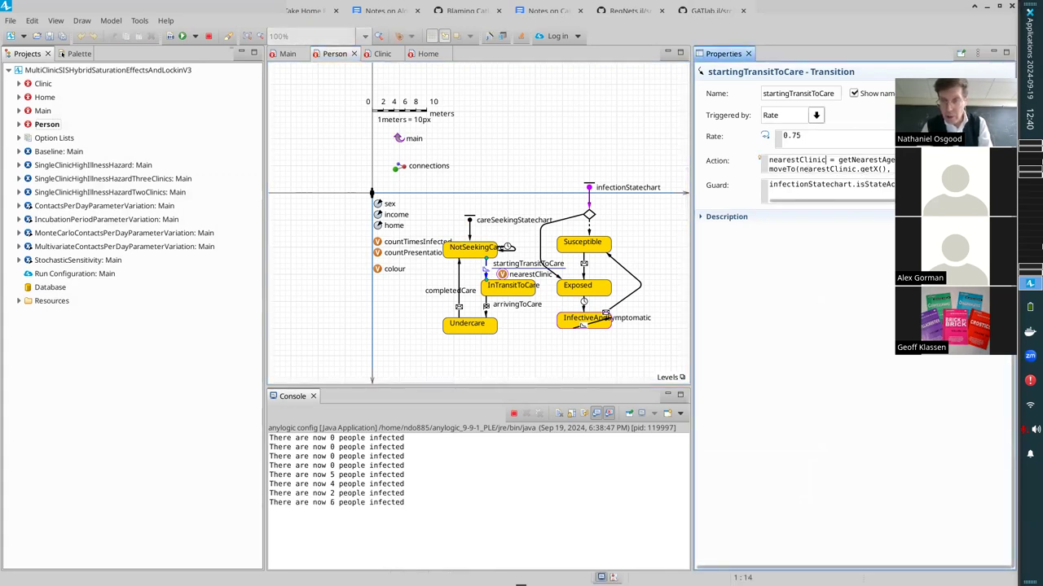
key(Tab)
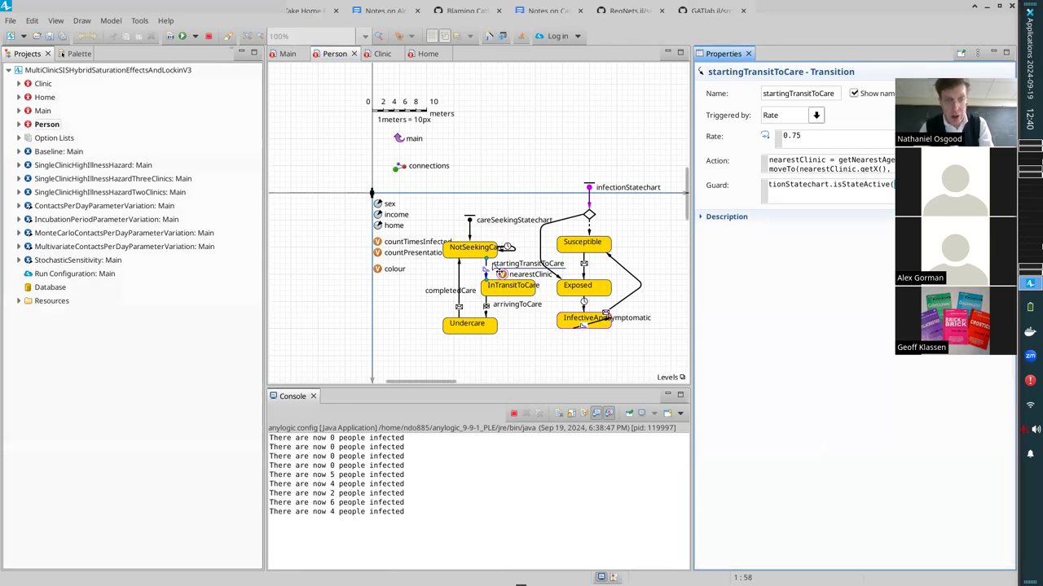
key(alt+Tab)
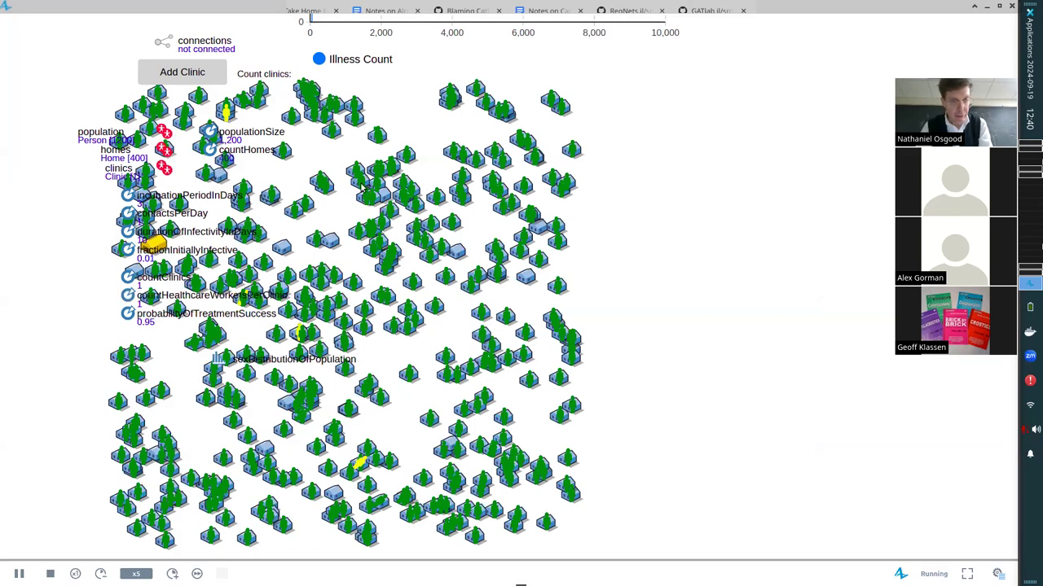
Step: Pause the baseline run to view the charts and histogram, then resume it
scroll(363, 187, up, 8)
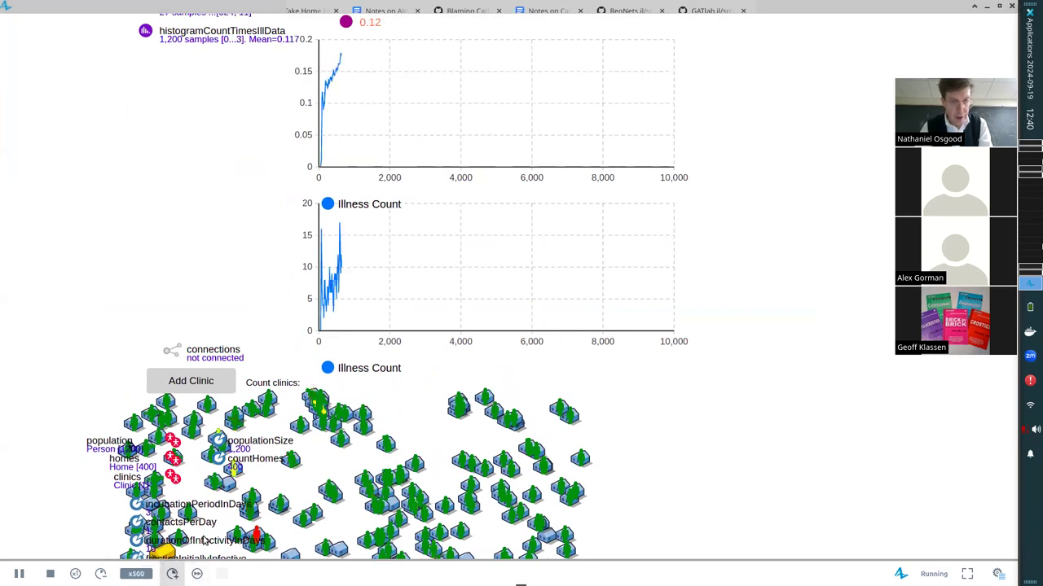
mouse_move(371, 283)
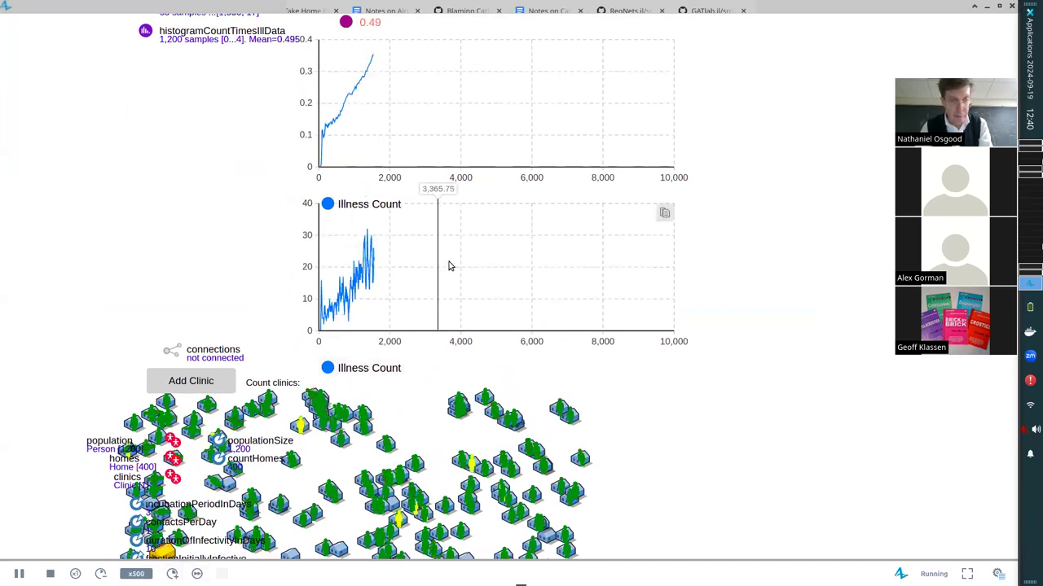
click(10, 572)
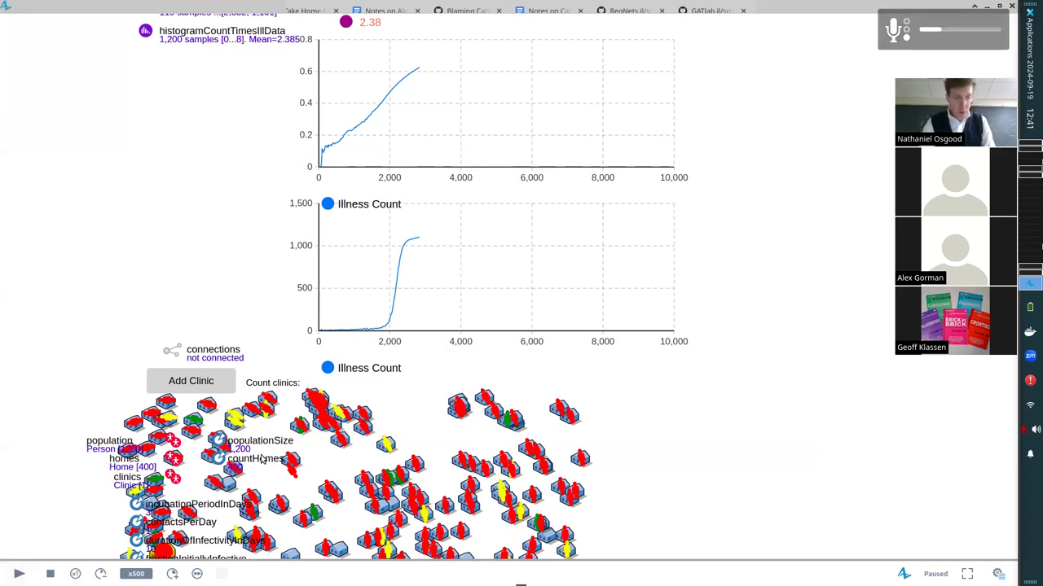
scroll(289, 288, up, 5)
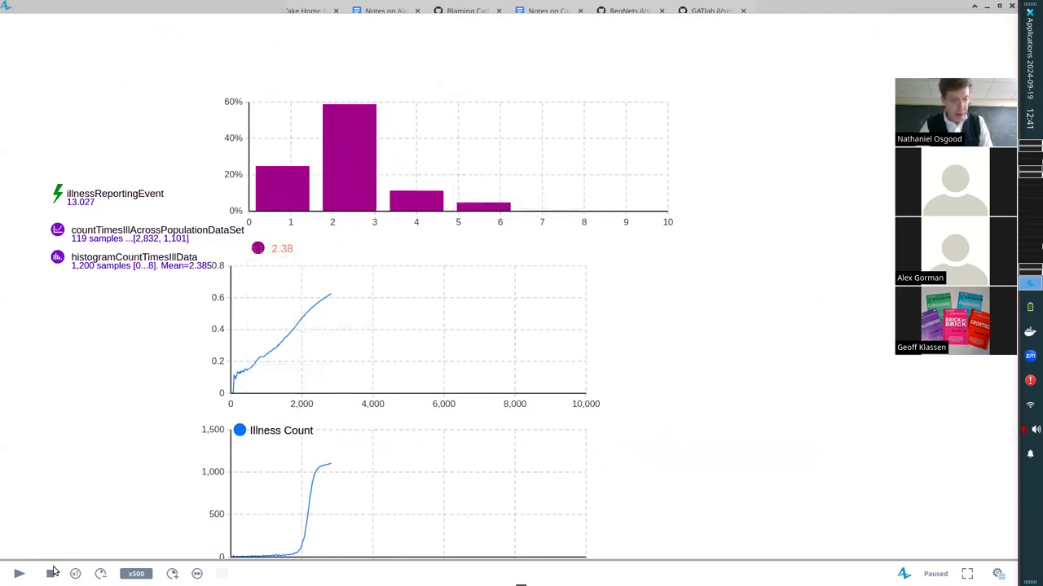
click(18, 573)
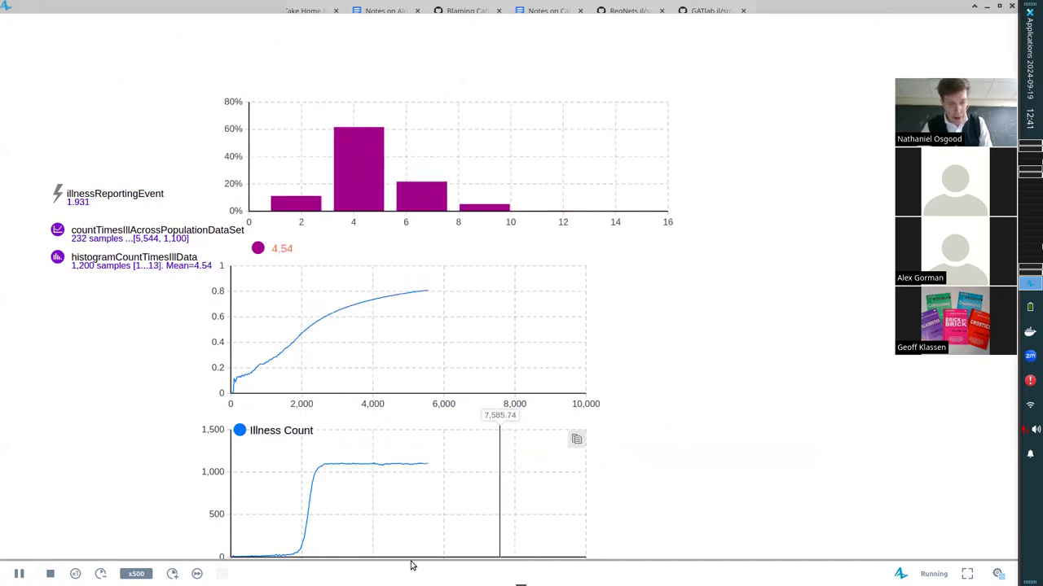
Step: Show the console log, pan the clinic flowchart, pause the run and return to Main's view
click(997, 574)
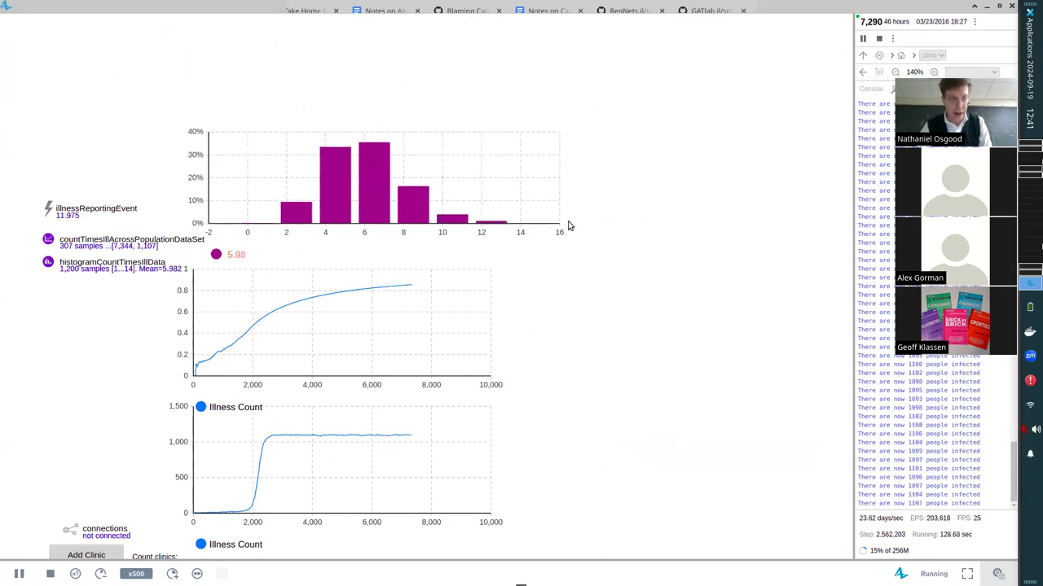
drag(508, 299, 534, 356)
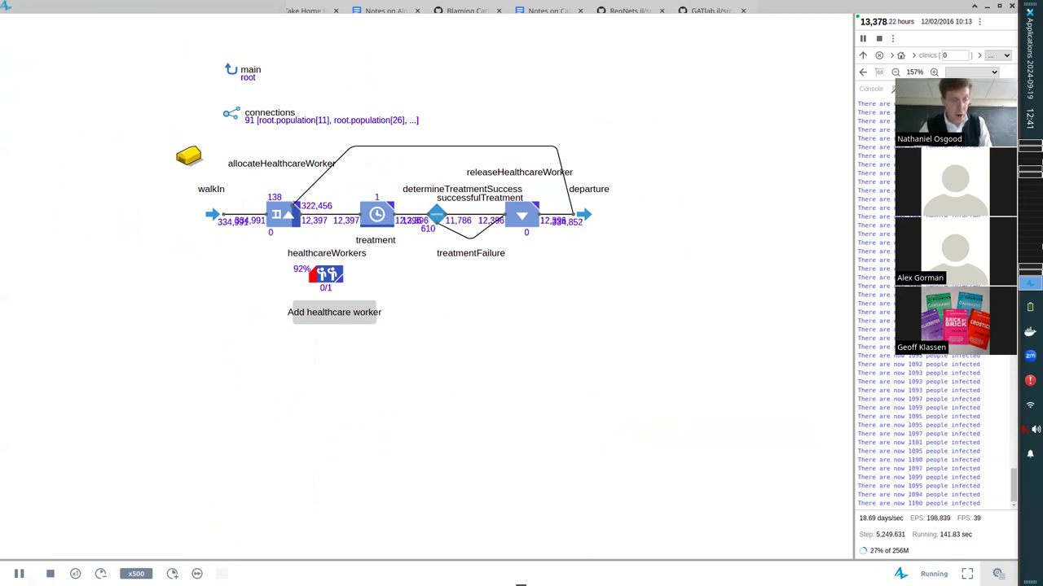
click(19, 574)
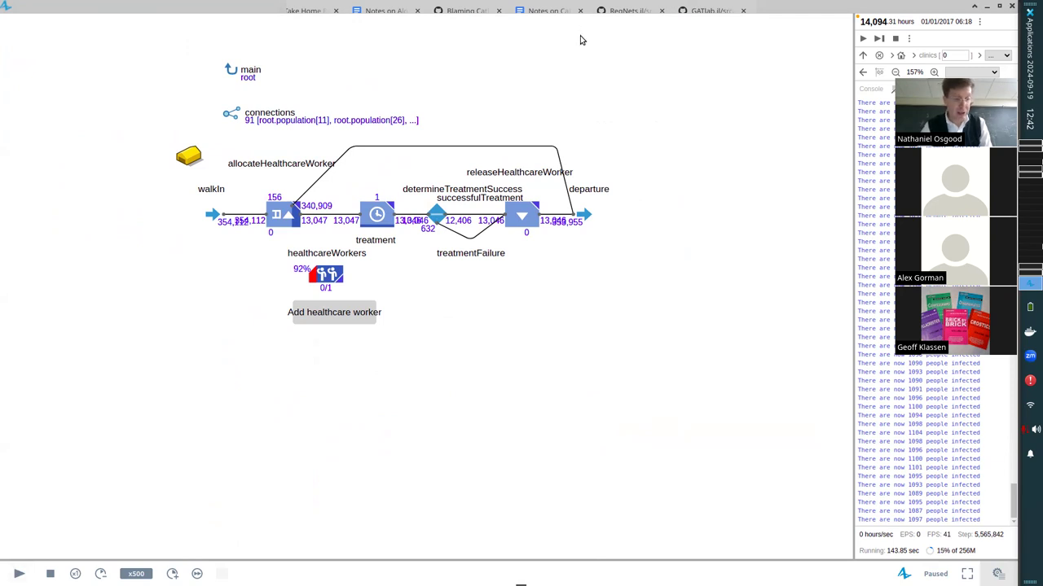
click(902, 57)
Step: Resume the baseline run and pan across the histogram, Illness Count chart and agent map
mouse_move(467, 258)
mouse_down()
mouse_move(636, 340)
mouse_move(685, 391)
mouse_move(593, 552)
mouse_move(527, 560)
mouse_up()
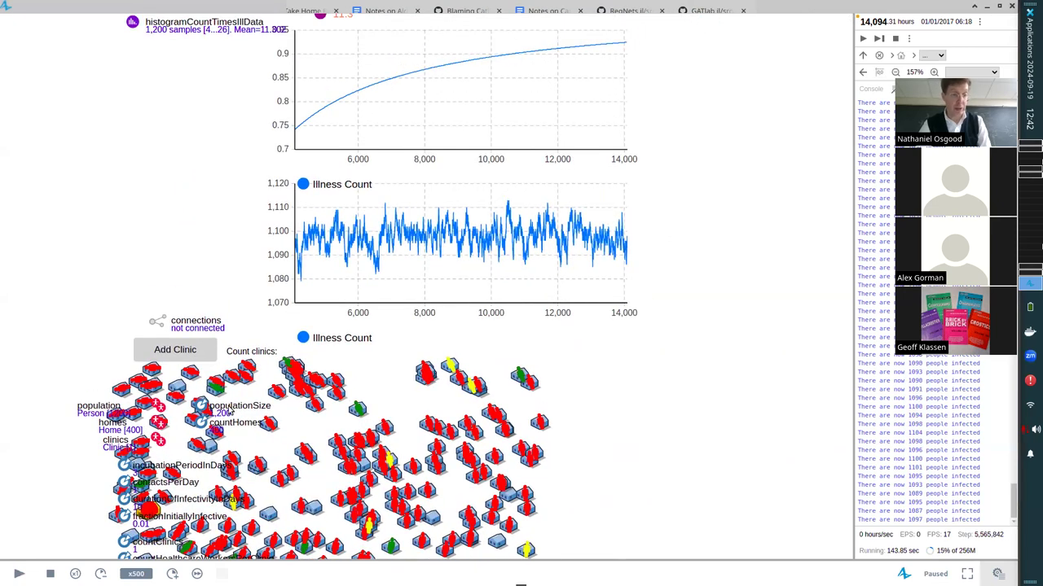
click(19, 574)
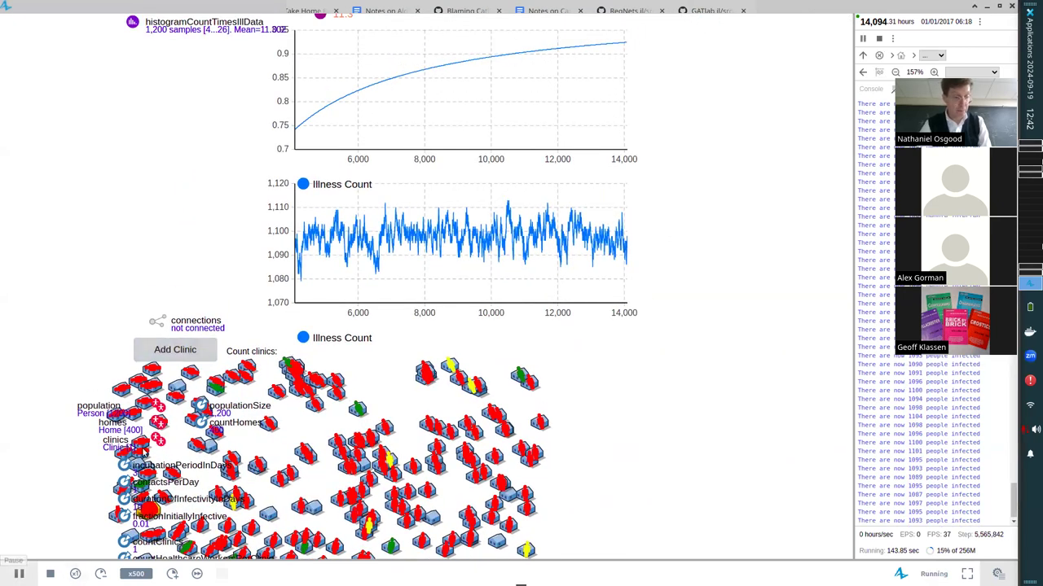
drag(187, 203, 165, 367)
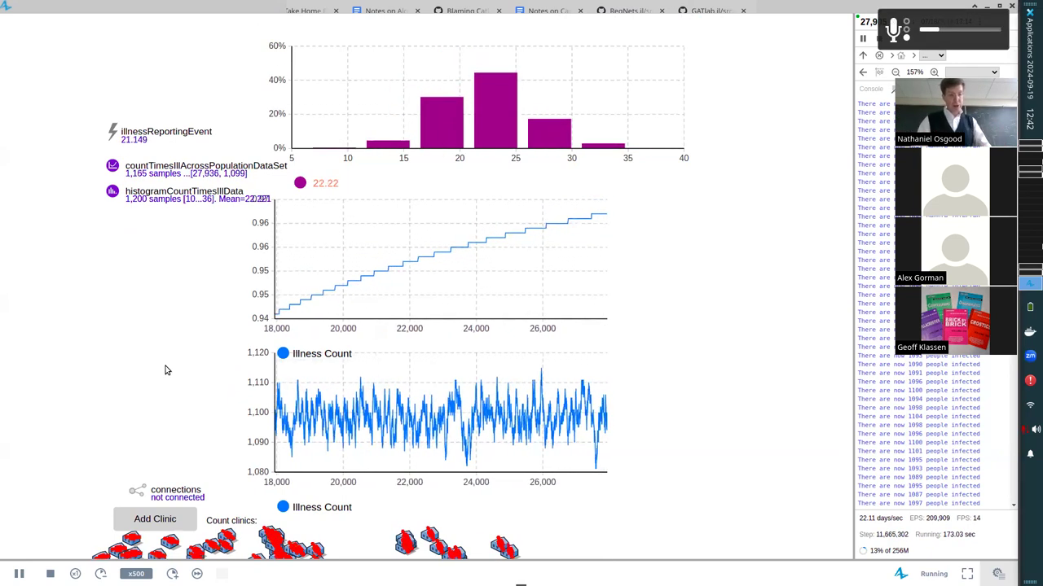
scroll(149, 126, down, 3)
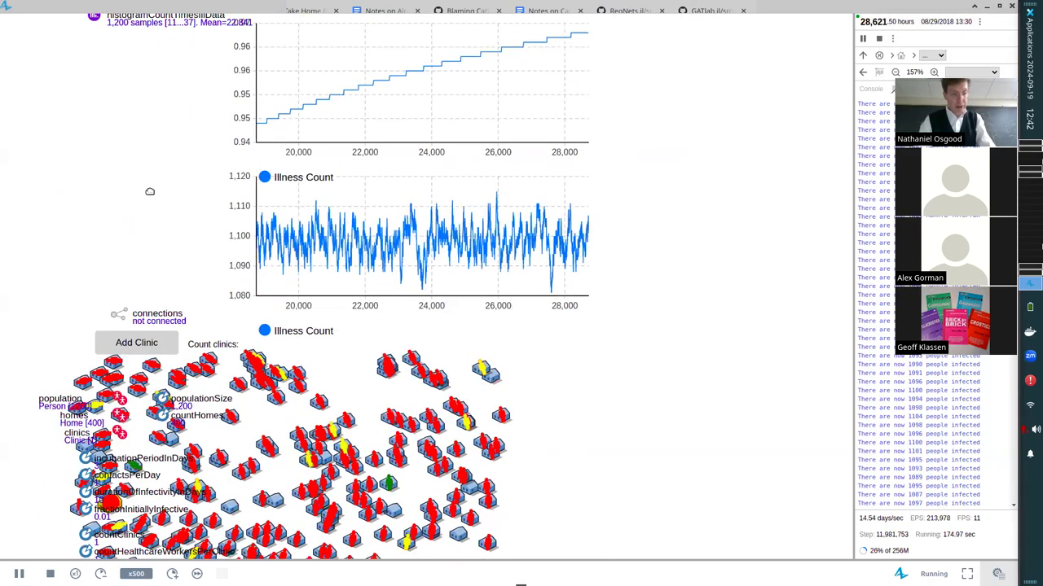
scroll(175, 122, left, 1)
scroll(175, 122, down, 1)
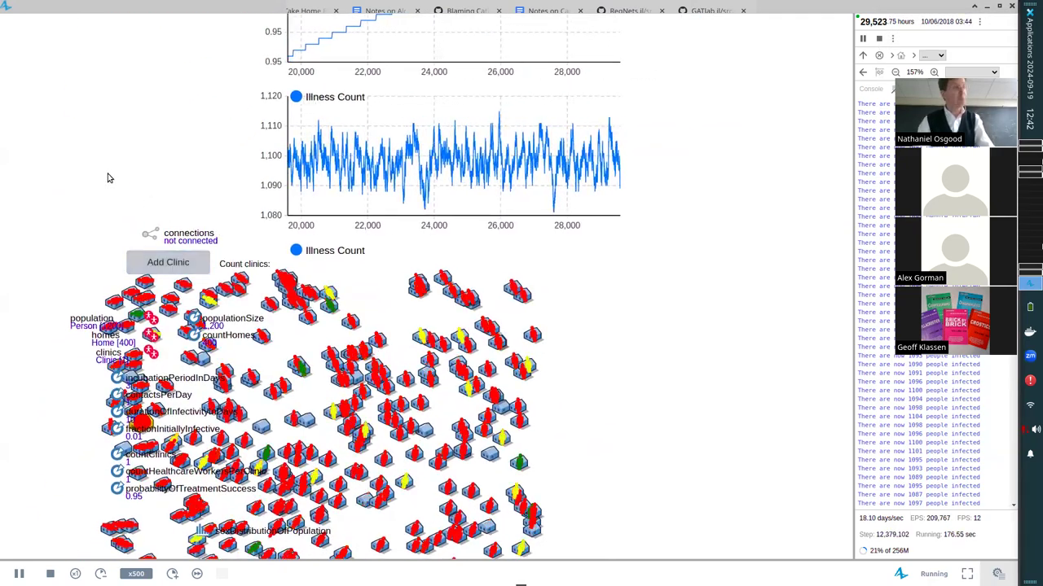
scroll(150, 161, down, 2)
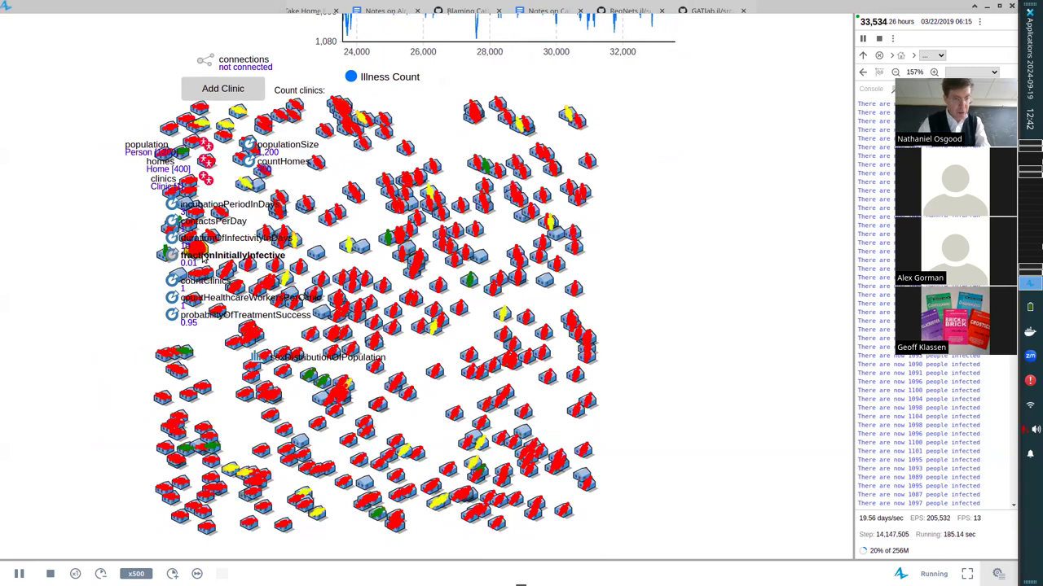
drag(386, 24, 277, 421)
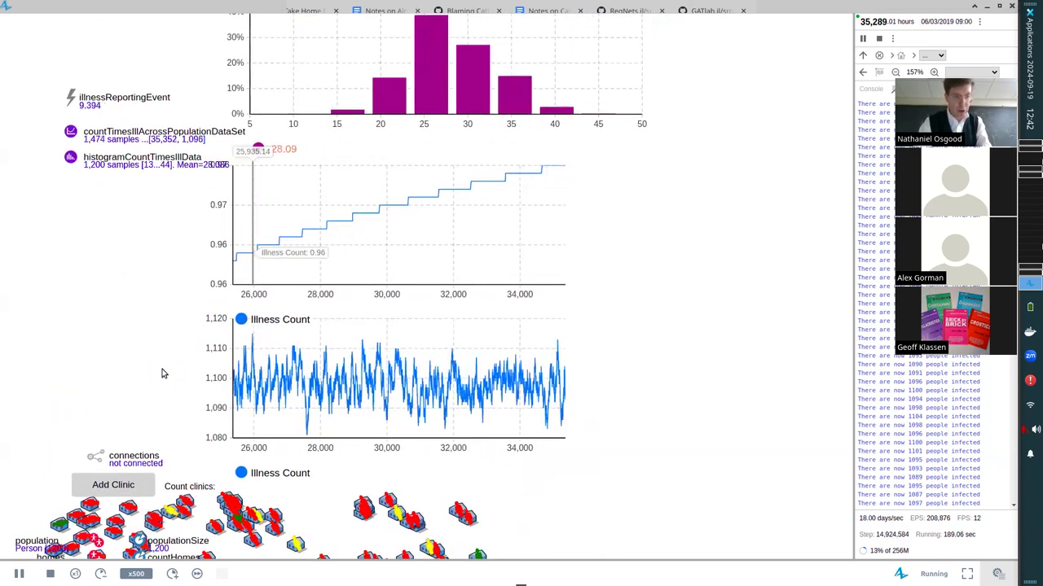
drag(160, 382, 147, 341)
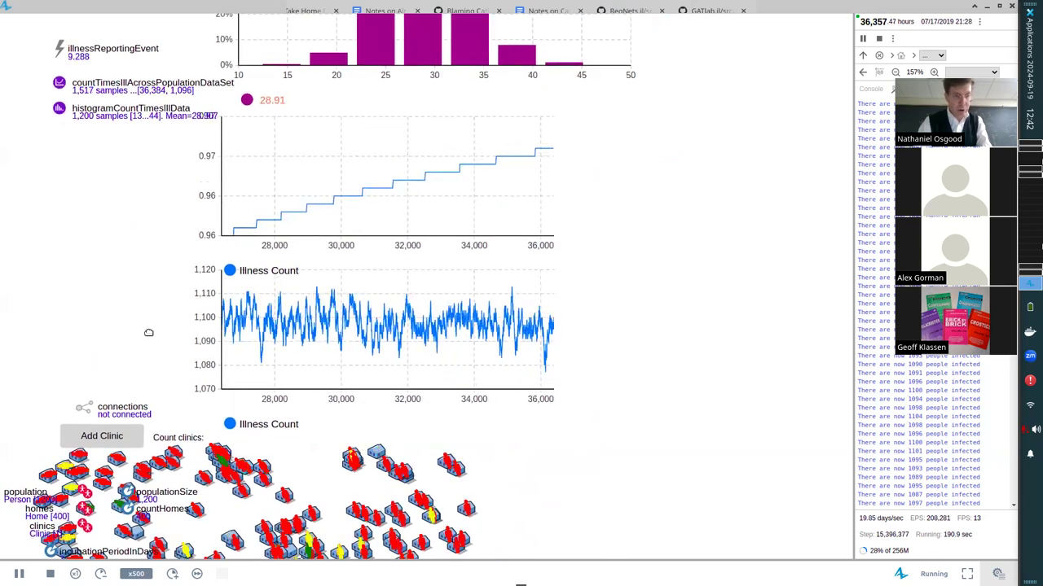
drag(196, 299, 387, 64)
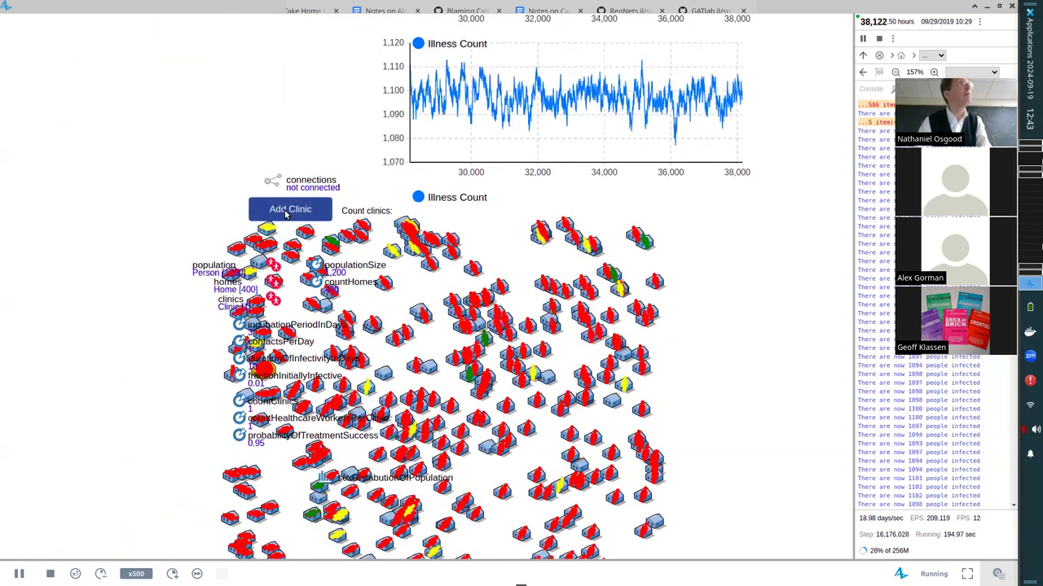
Step: Add clinics mid-run up to four, watching Illness Count fall to about 800
click(295, 211)
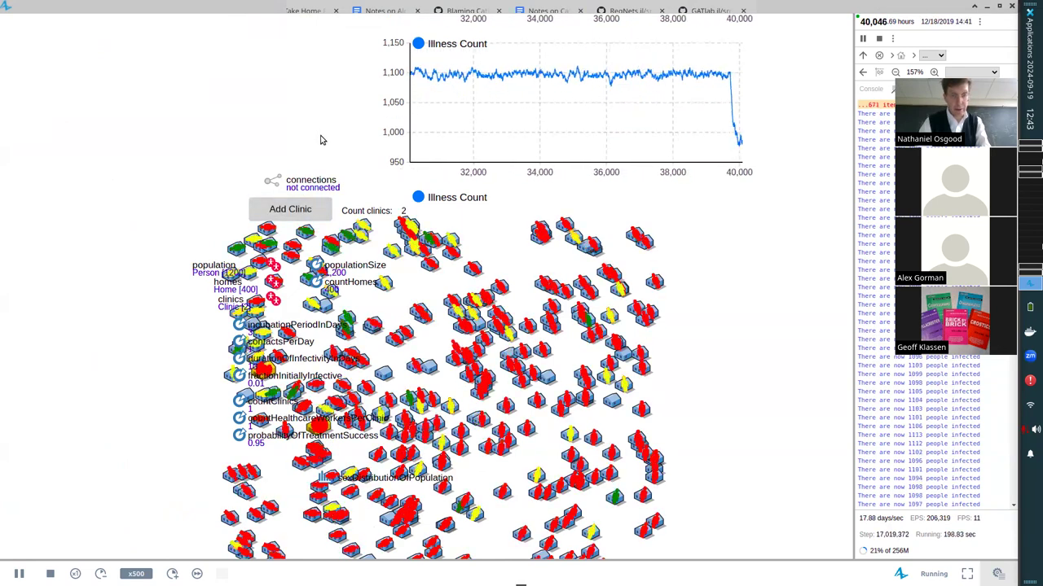
drag(321, 140, 142, 298)
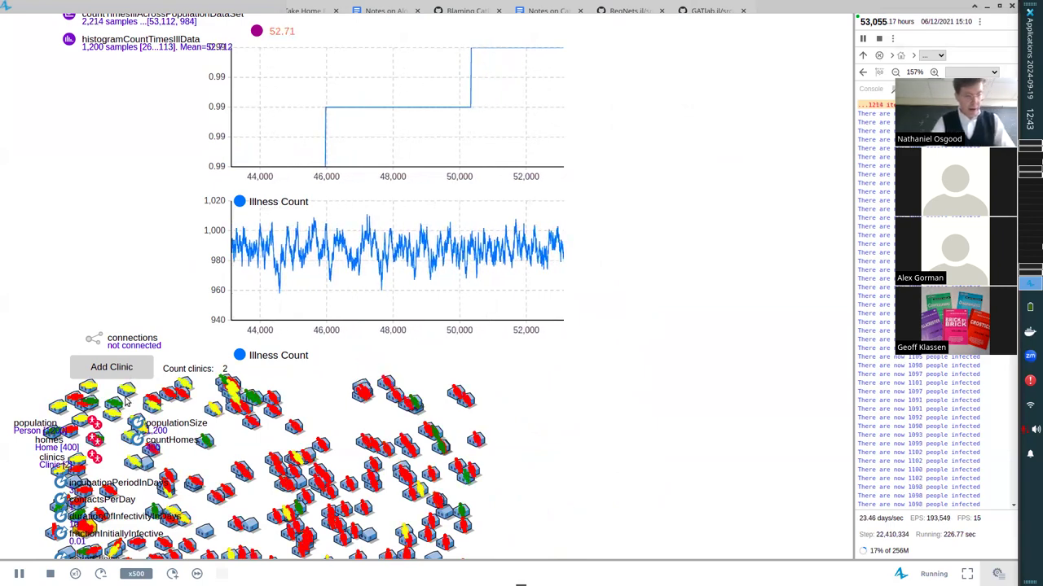
click(112, 367)
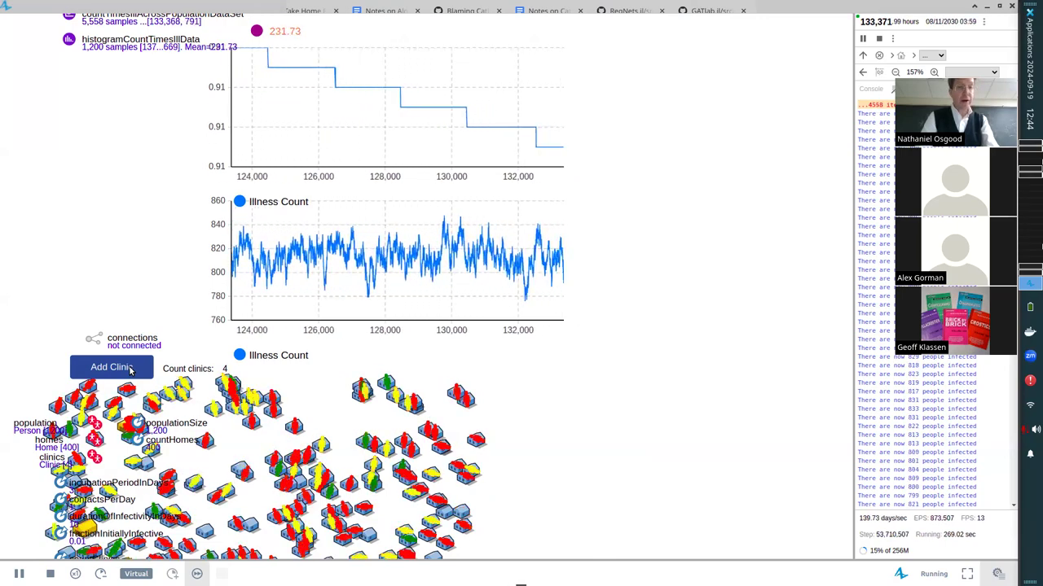
Step: Add three more clinics to the running Baseline model, bringing Count clinics to 7
click(131, 370)
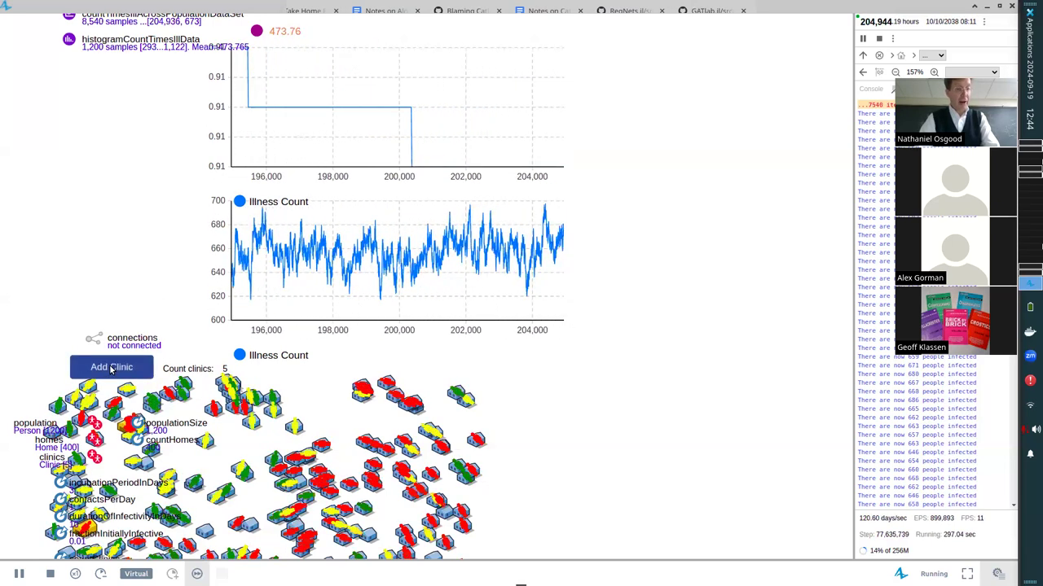
scroll(115, 360, down, 4)
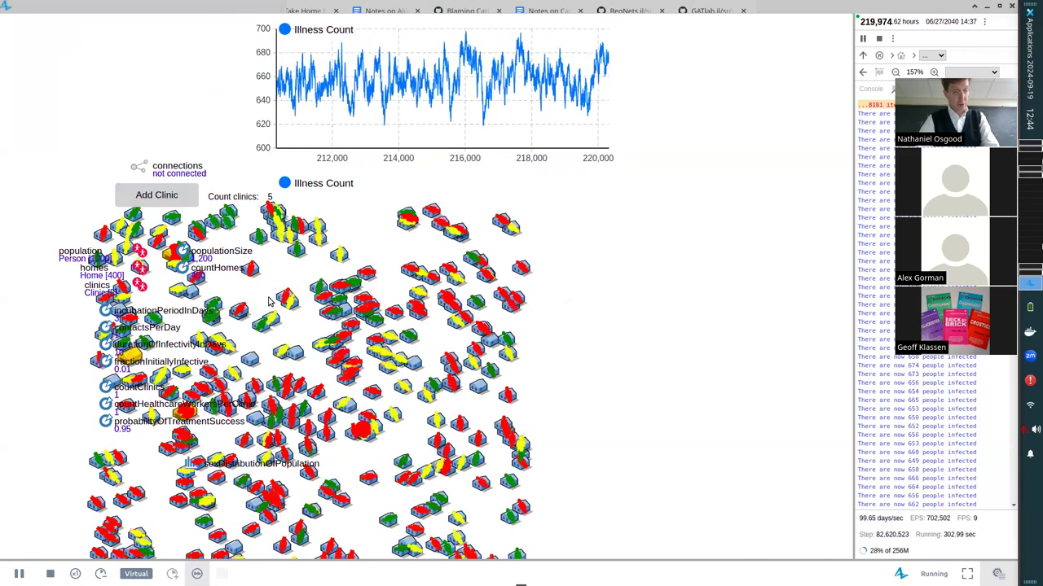
click(165, 194)
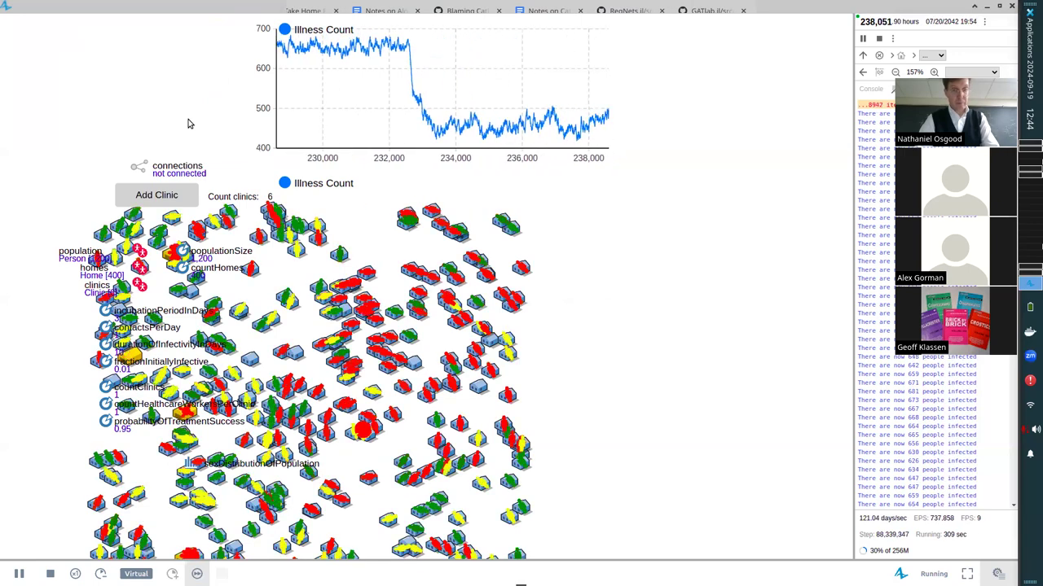
scroll(179, 183, up, 4)
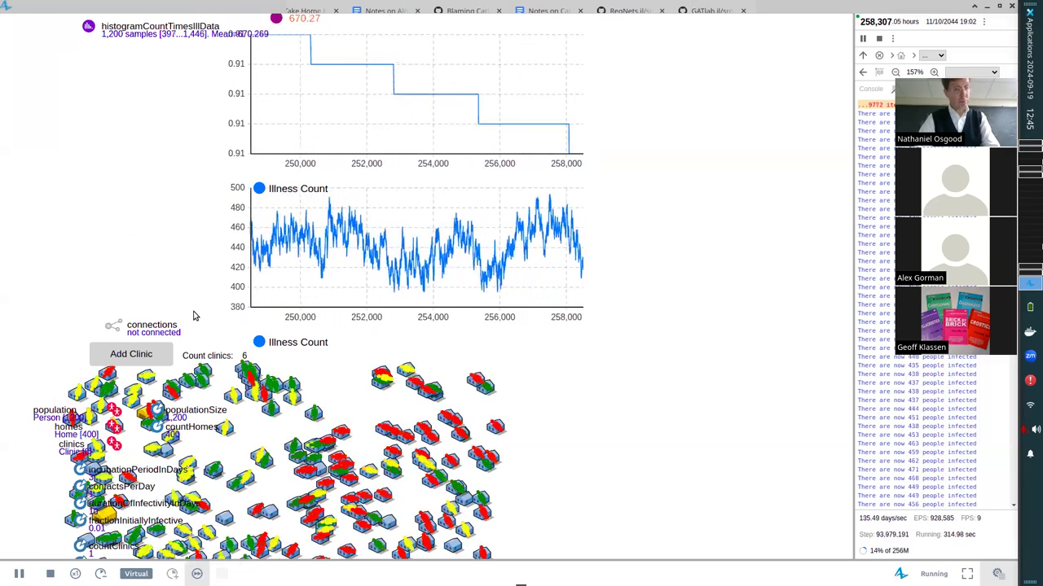
click(131, 355)
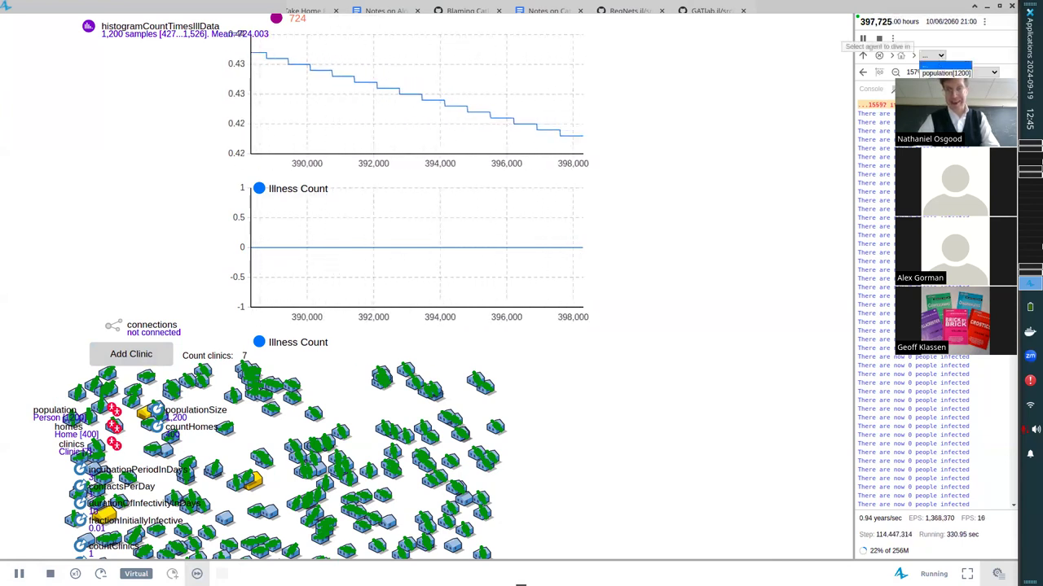
Step: Inspect population[0]'s statechart, then return to the top-level model view
click(932, 55)
click(877, 47)
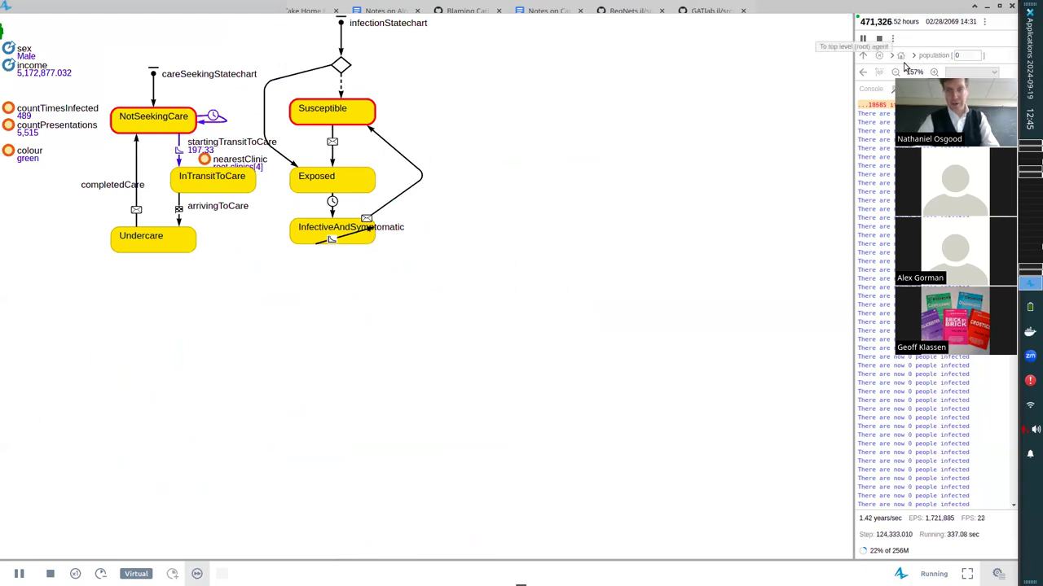
click(900, 56)
Step: Inspect a clinic's treatment flow and its healthcareWorkers pool, then close the simulation
click(931, 56)
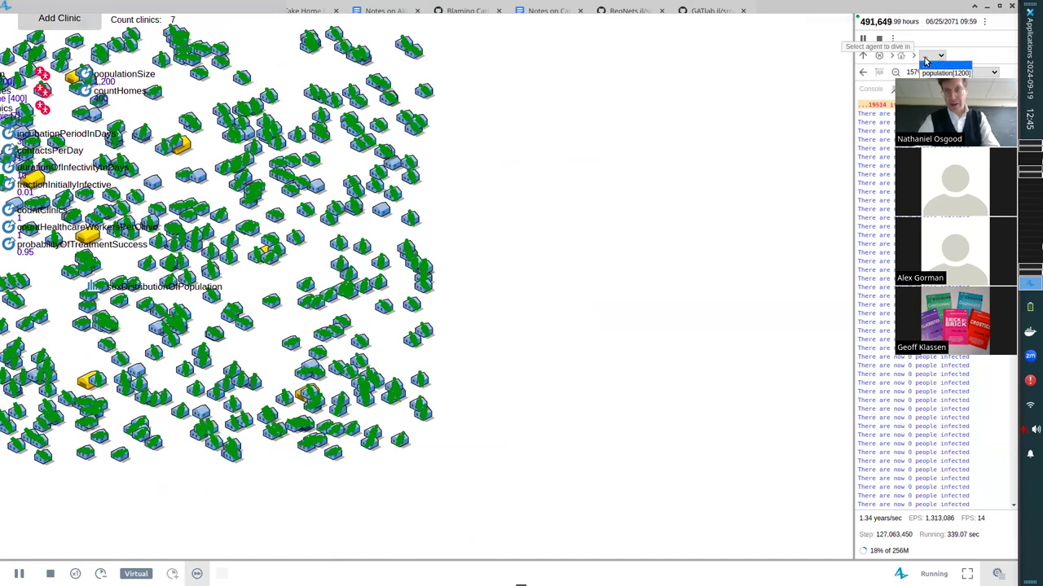
click(937, 65)
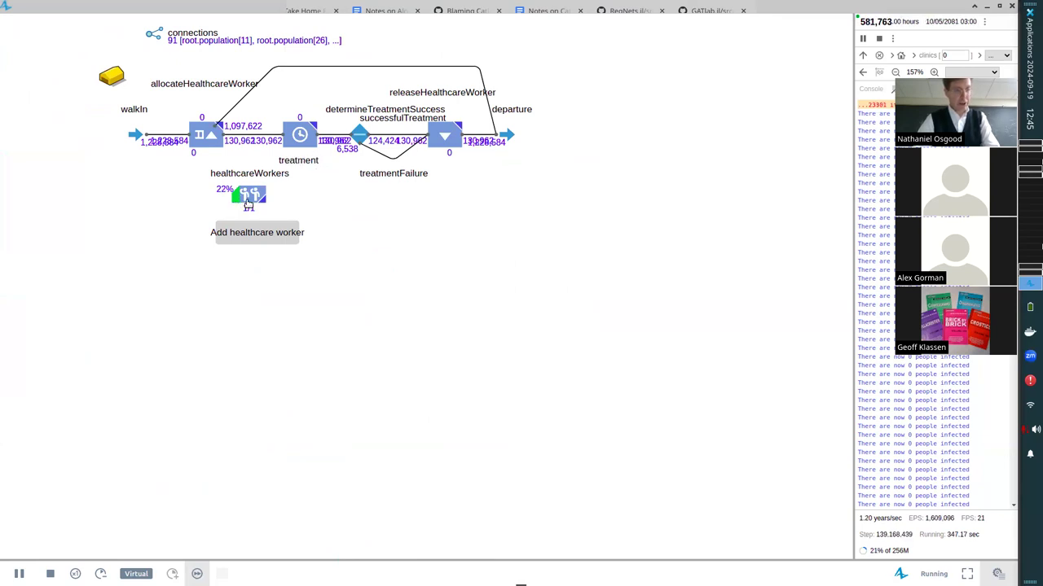
click(261, 194)
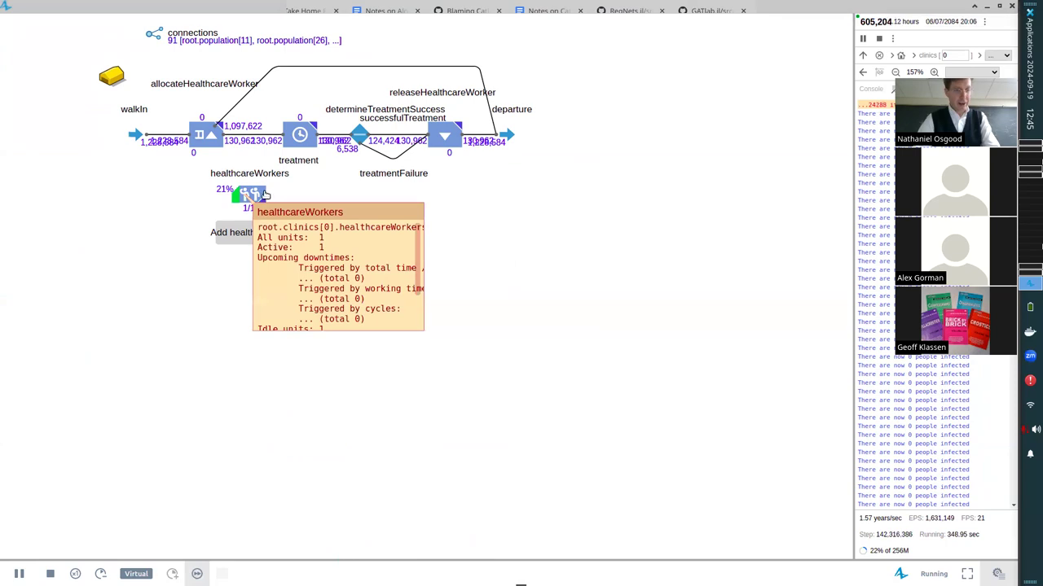
click(416, 211)
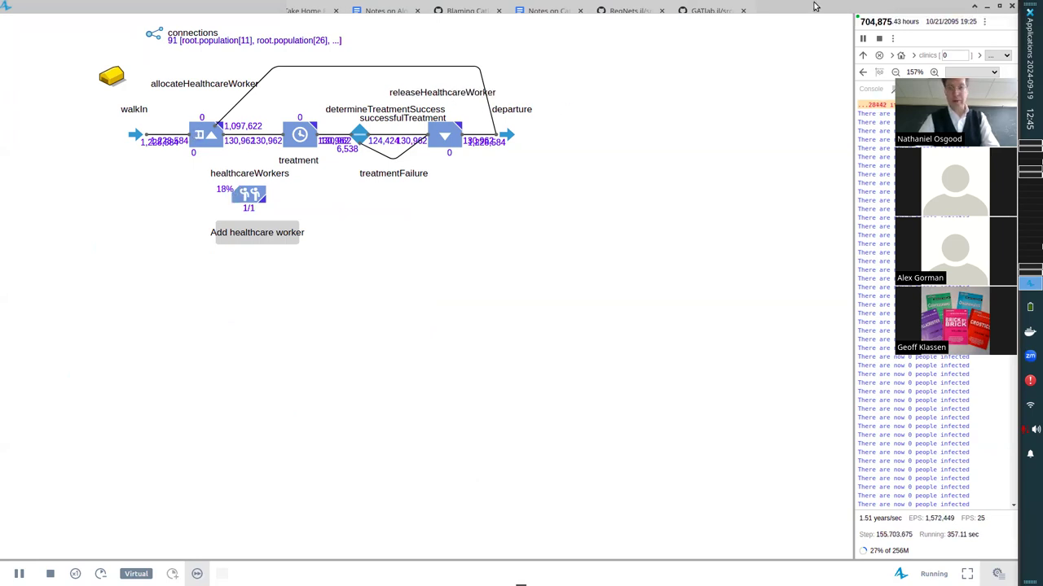
click(1013, 6)
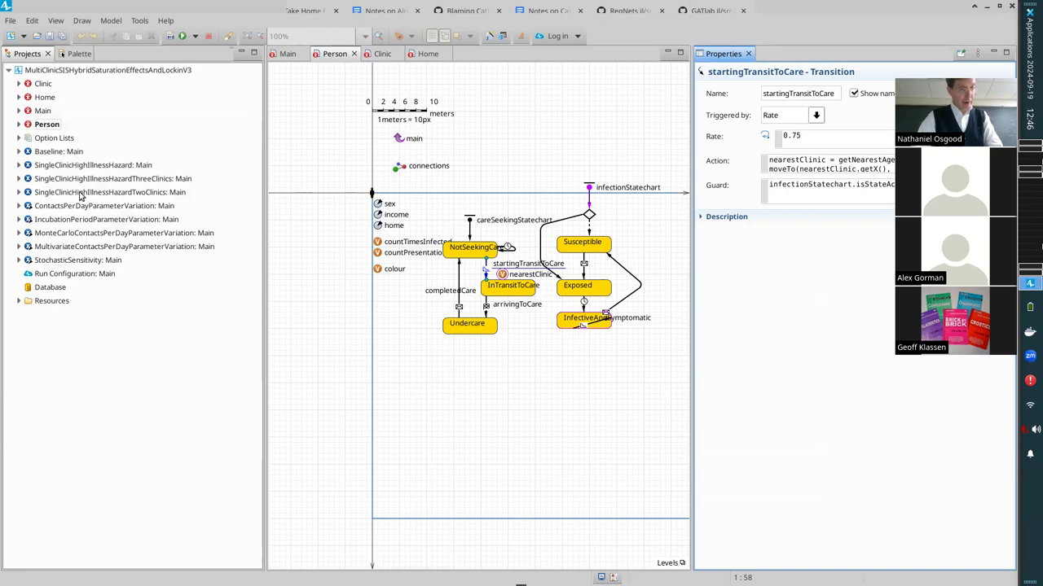
Step: Compare TwoClinics' countClinics 2 against Baseline's 1, then bring up TwoClinics' context menu
click(79, 194)
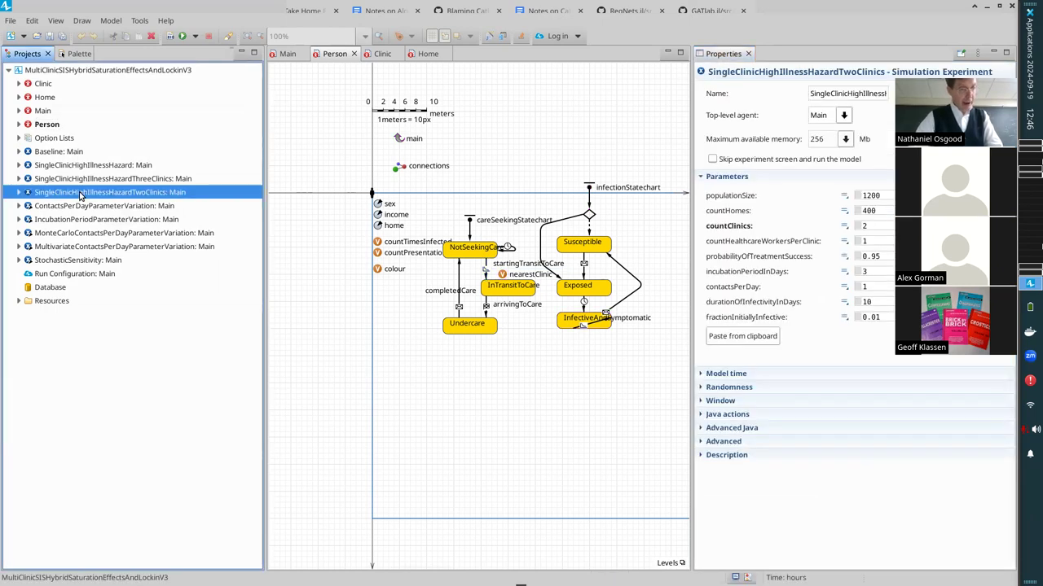
click(53, 151)
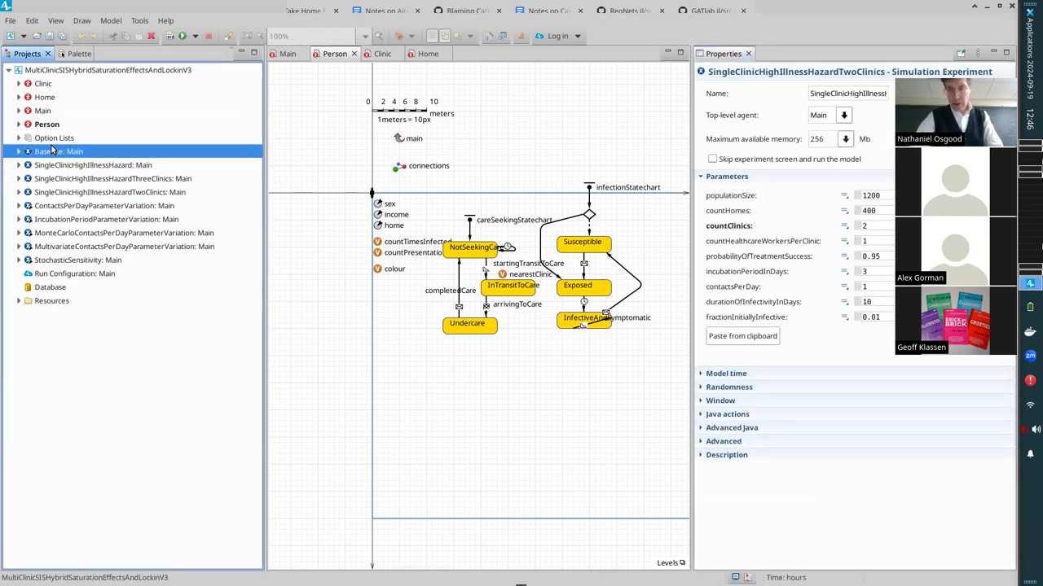
click(73, 193)
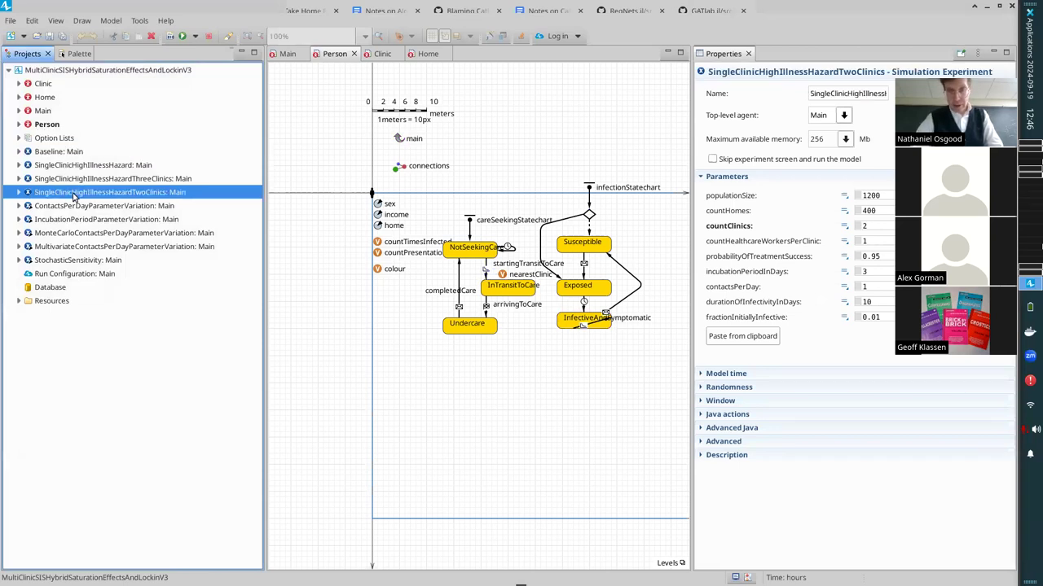
right_click(73, 196)
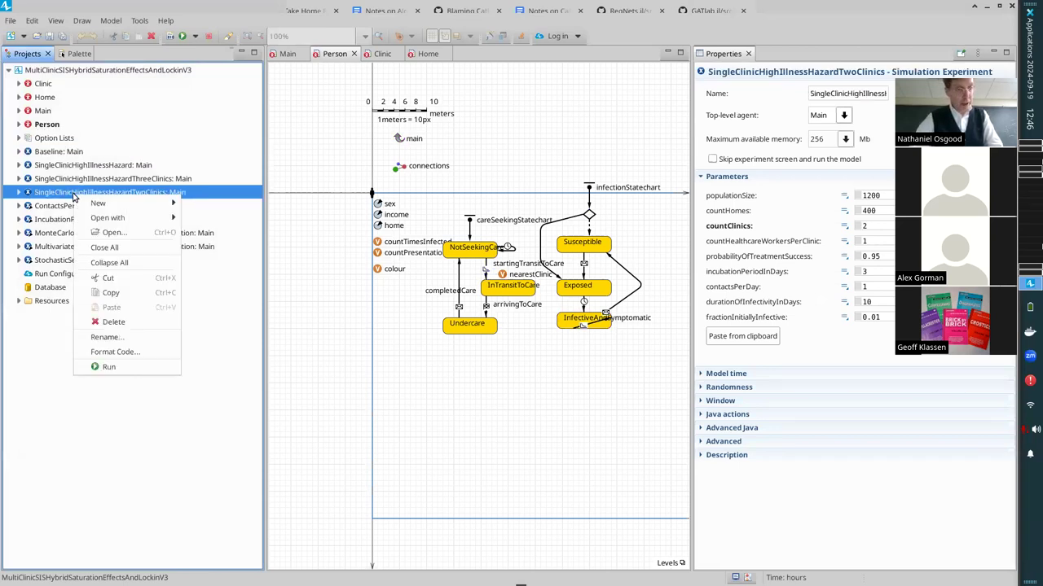
Step: Run the two-clinic experiment, speeding up to virtual time with the illness charts in view
click(106, 367)
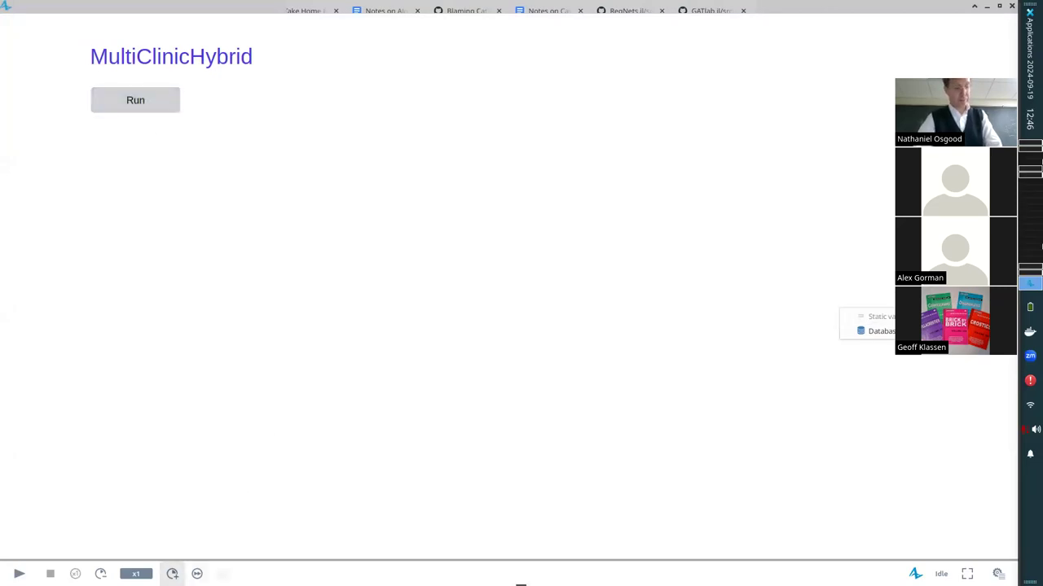
click(135, 100)
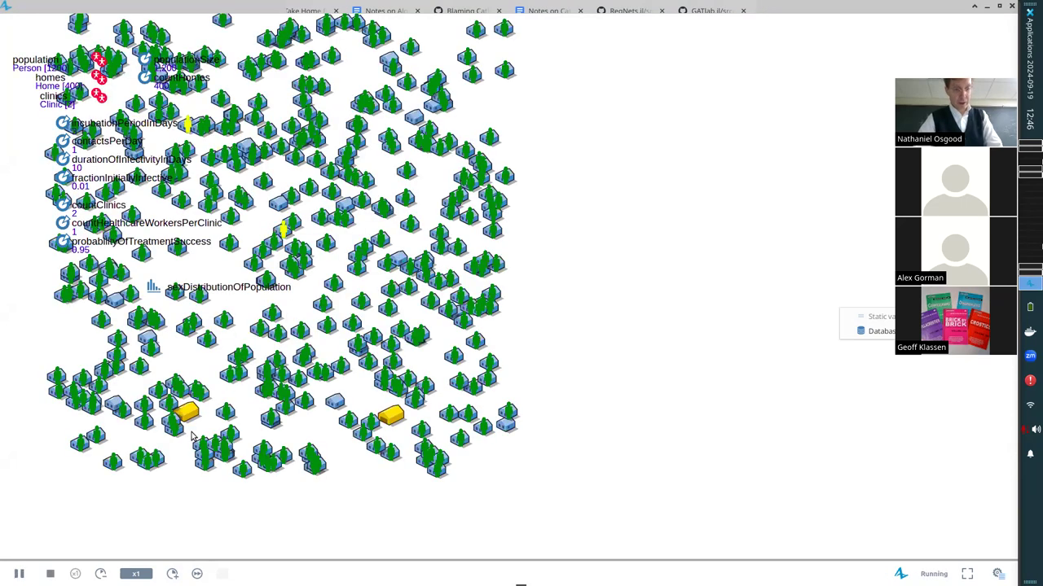
click(172, 573)
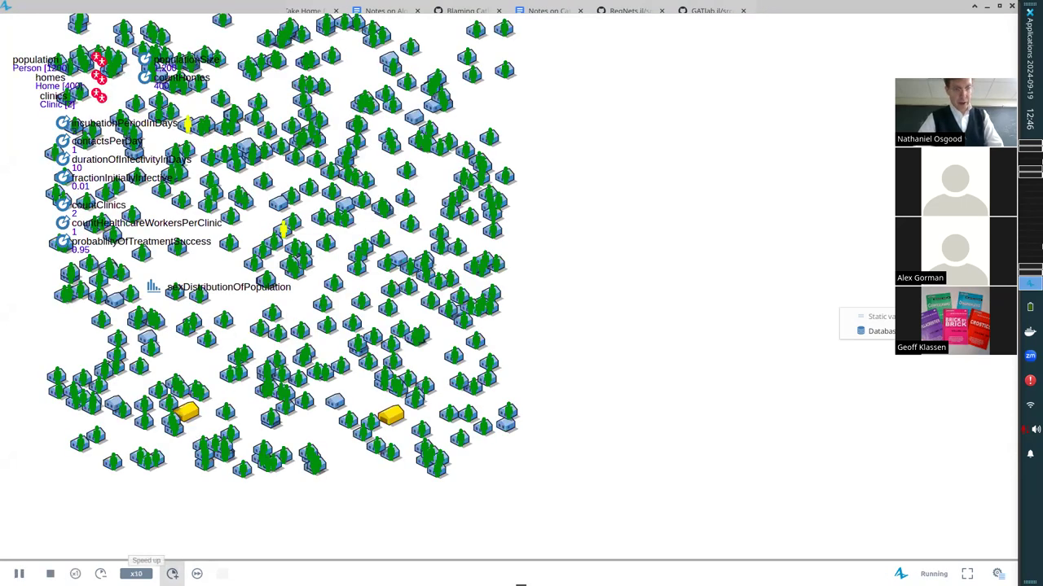
click(172, 574)
drag(551, 188, 436, 560)
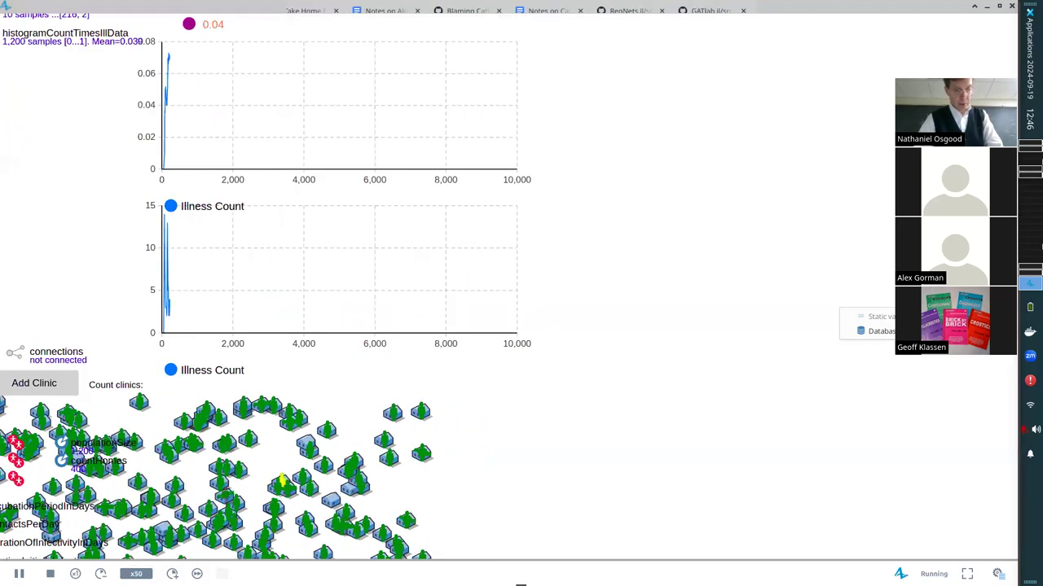
click(172, 574)
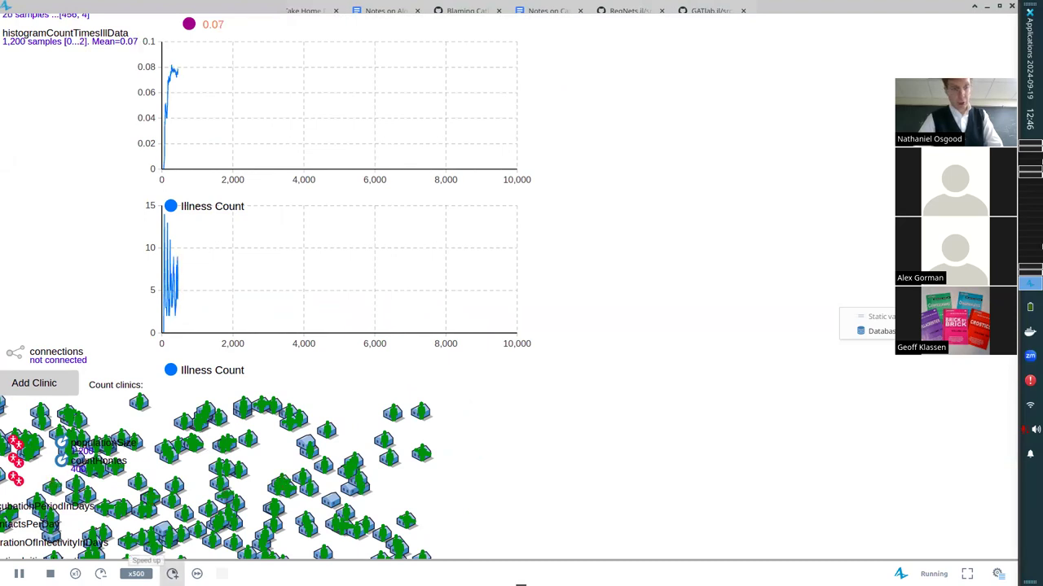
click(198, 573)
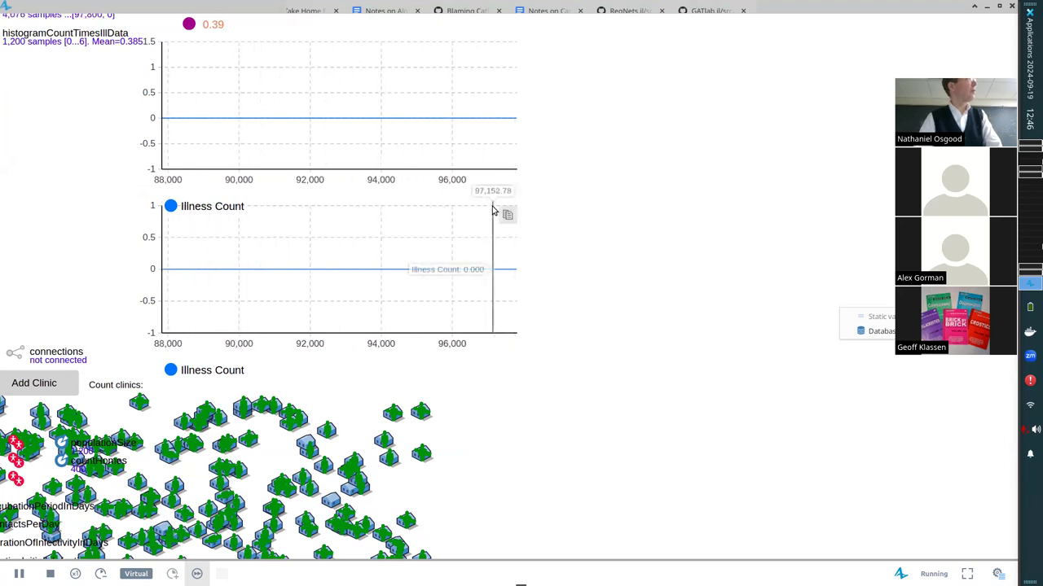
Step: Close the two-clinic run and relaunch the experiment
click(975, 8)
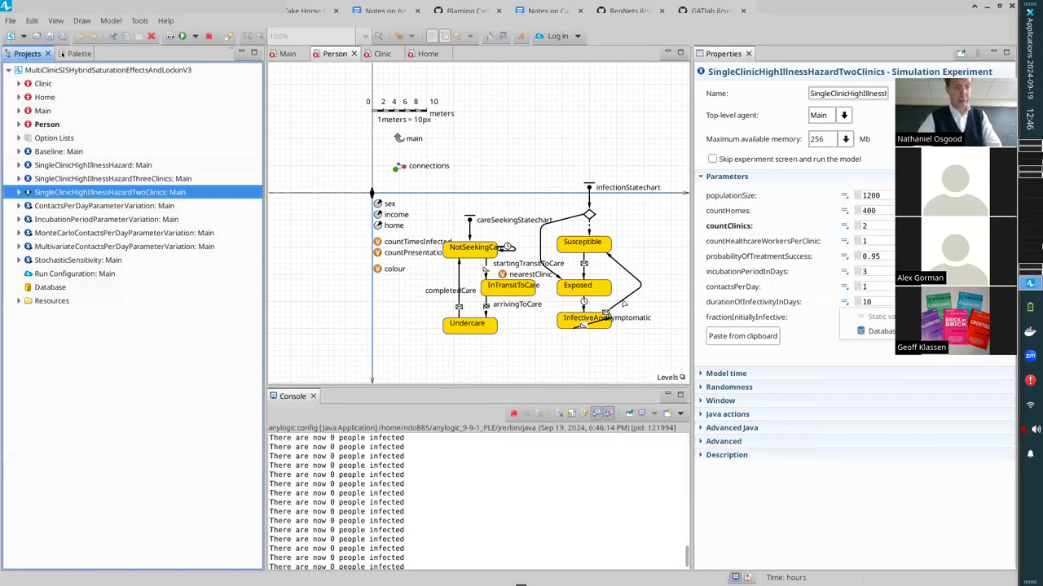
right_click(147, 196)
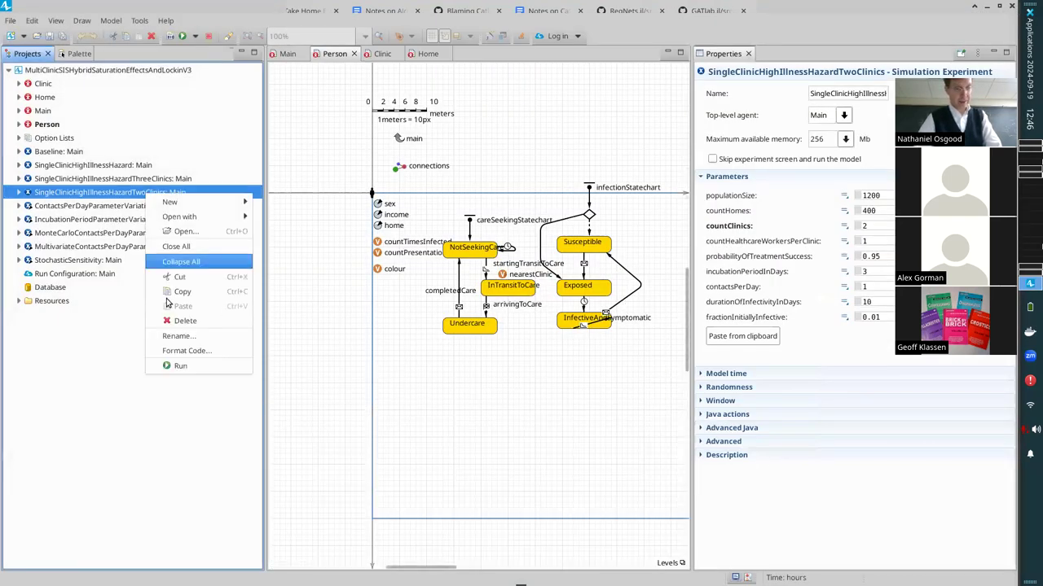
click(183, 367)
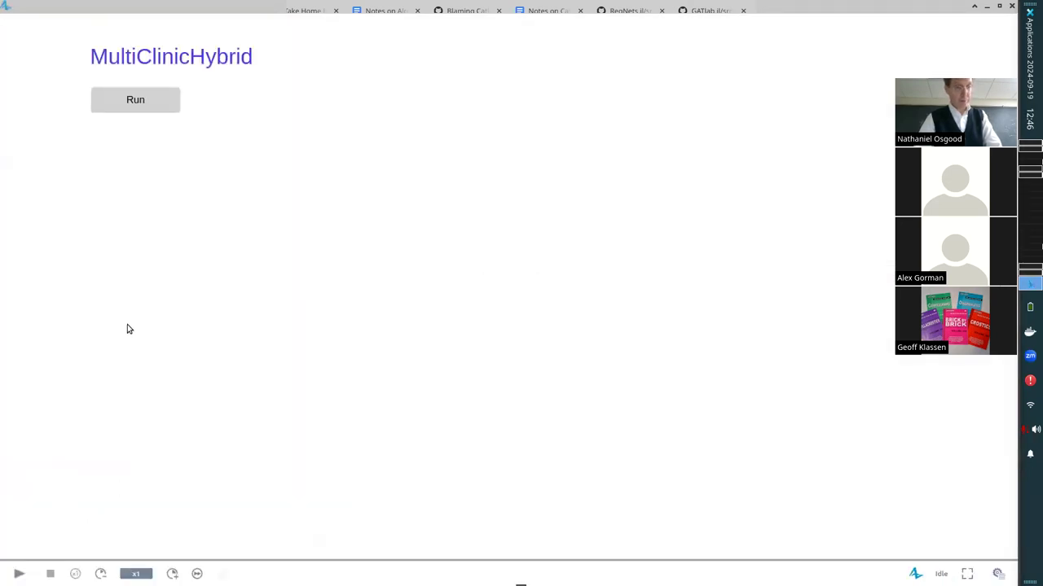
Step: Start the relaunched two-clinic run at x1000 speed, then close it once illness dies out
click(136, 100)
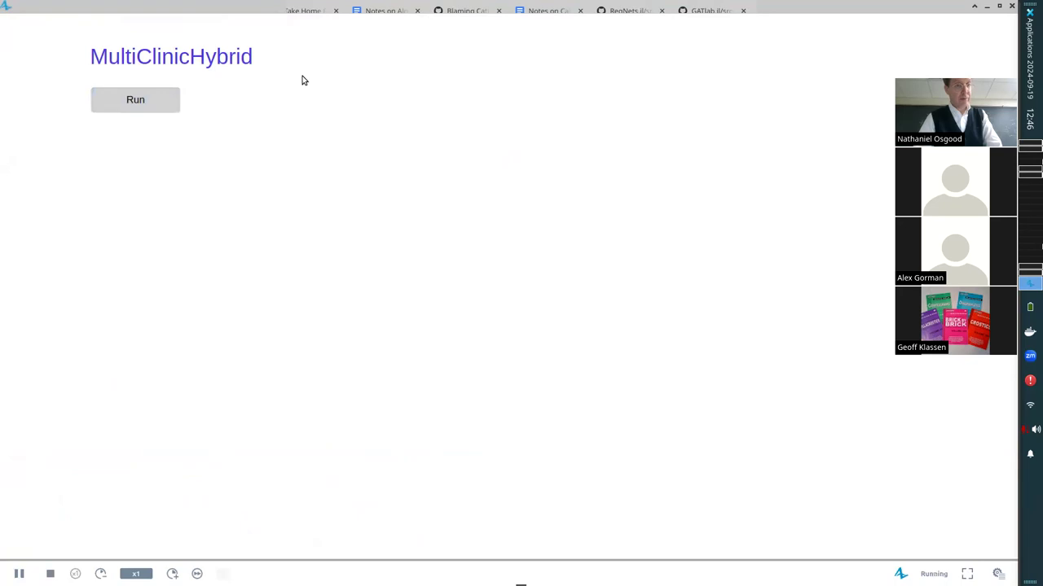
drag(303, 79, 284, 451)
click(172, 573)
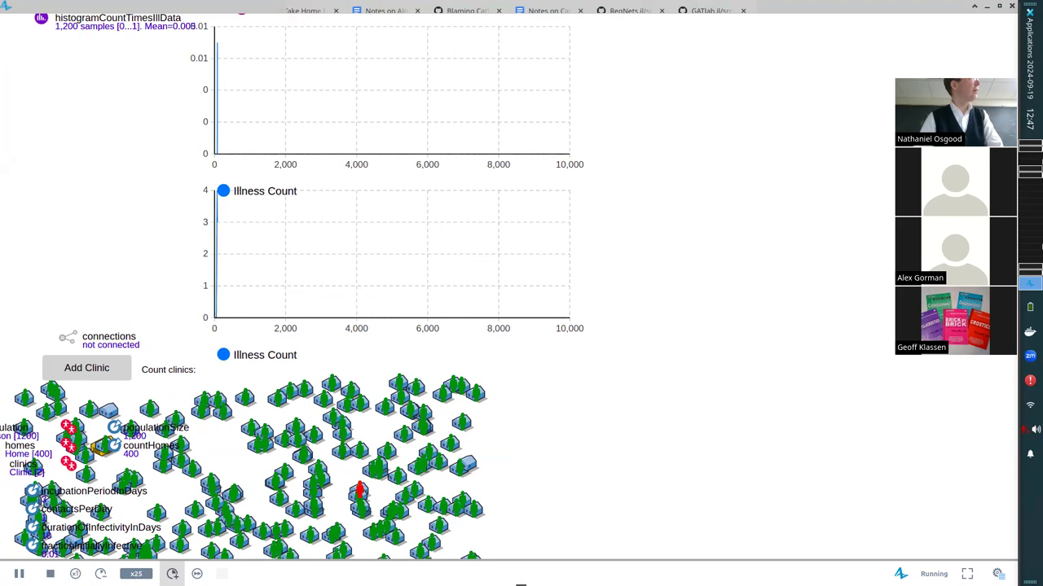
click(171, 573)
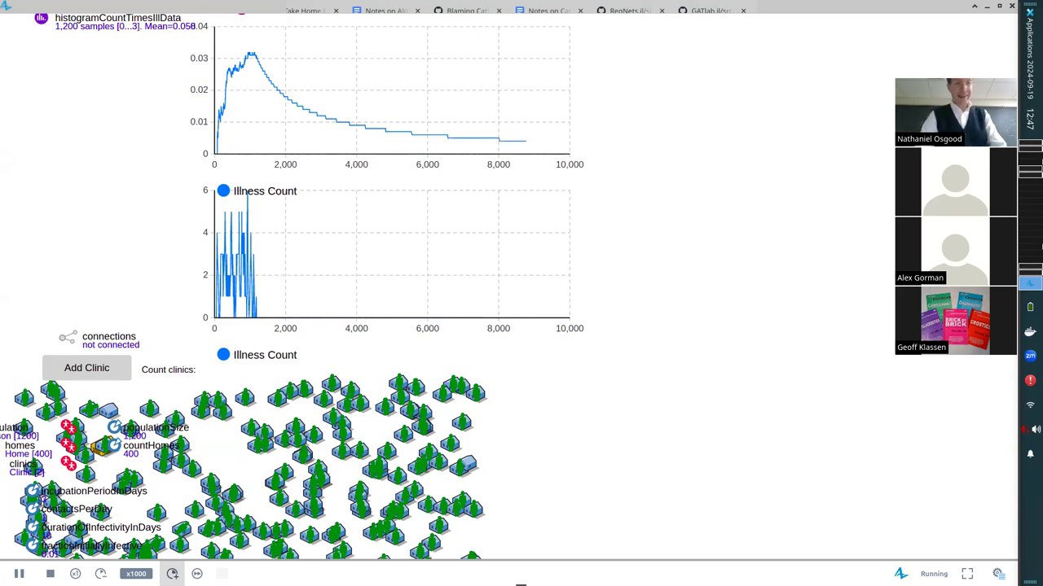
click(1010, 6)
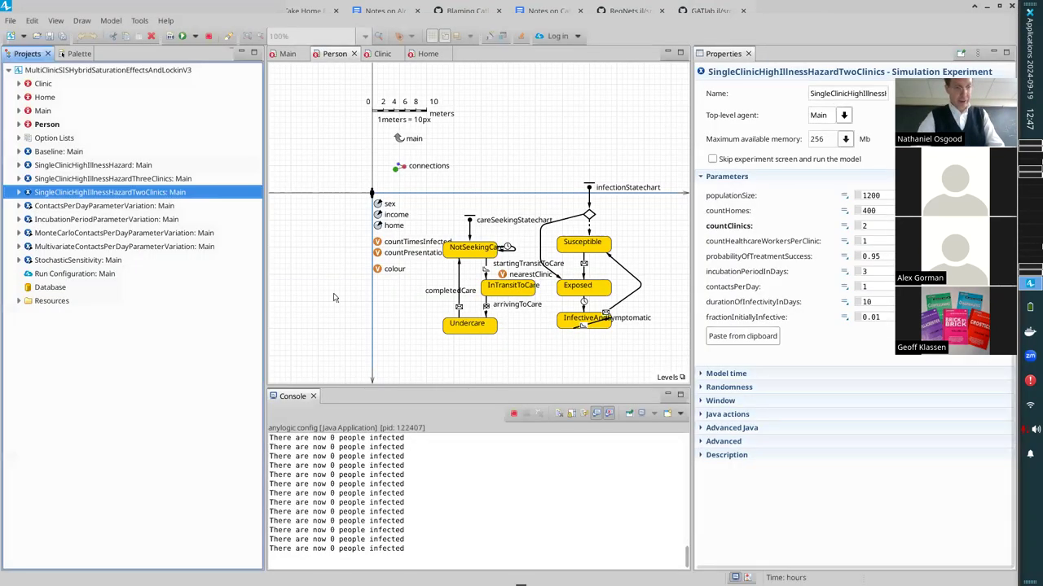
Step: Relaunch the two-clinic run at maximum speed until illness nears 1,000, then close it
right_click(91, 193)
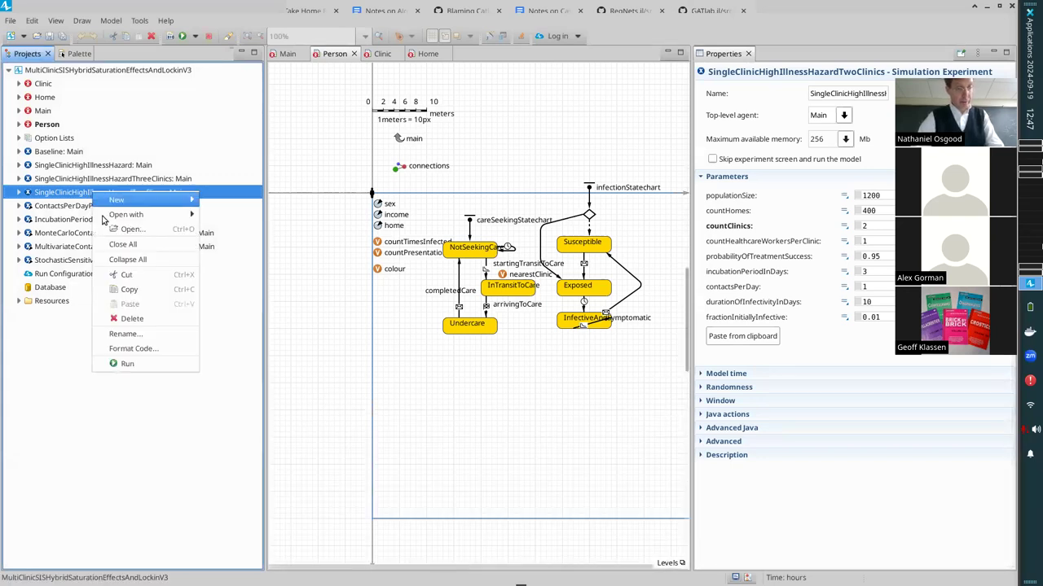
click(160, 366)
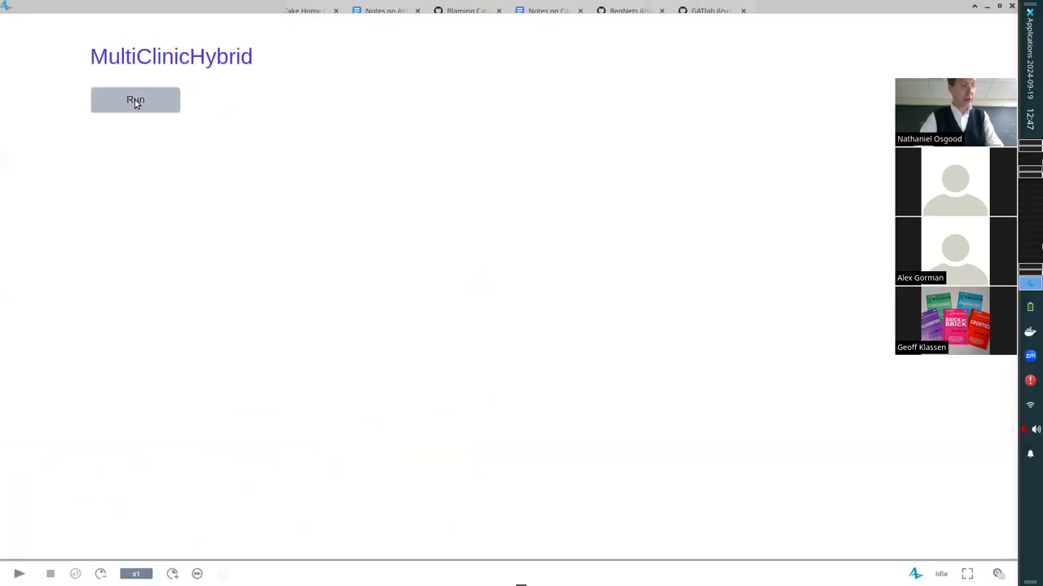
click(139, 100)
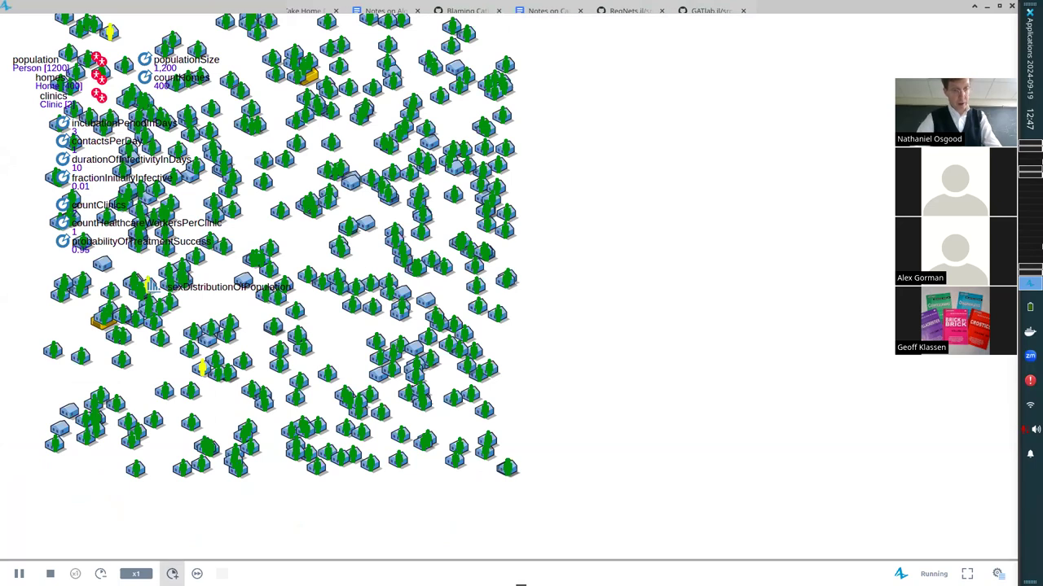
click(172, 574)
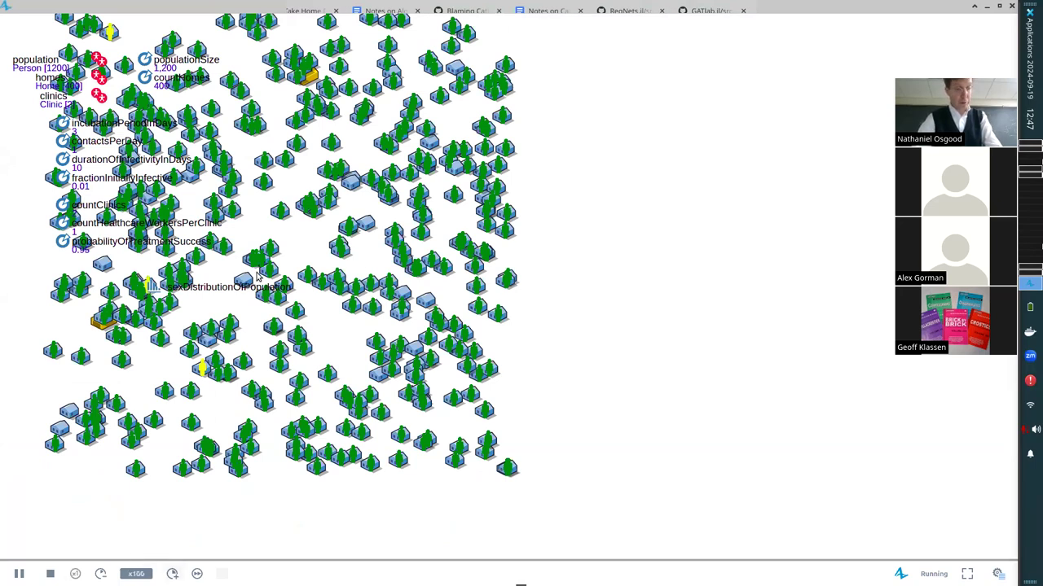
drag(247, 197, 272, 421)
click(173, 573)
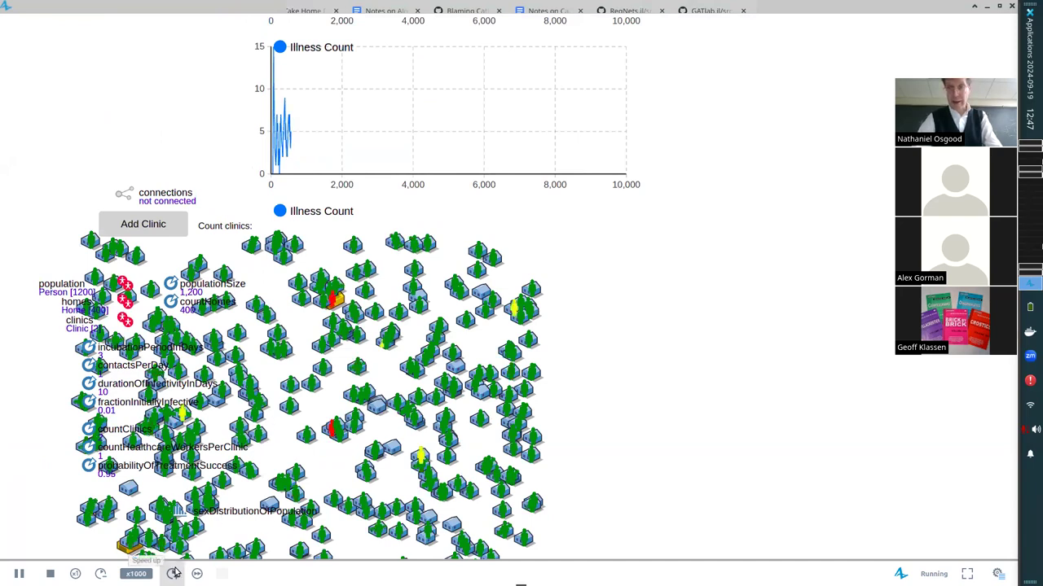
click(174, 574)
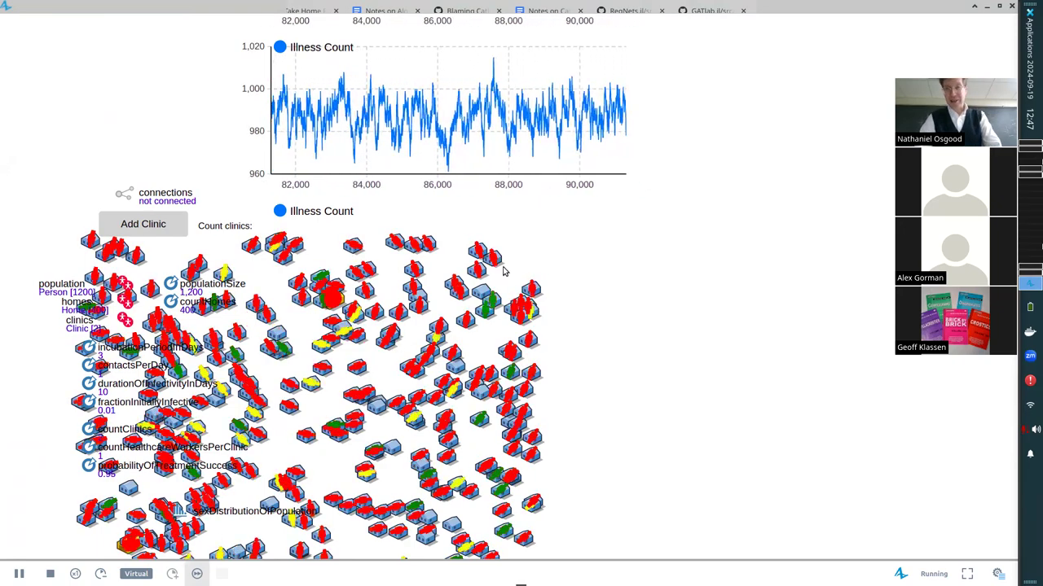
click(1009, 9)
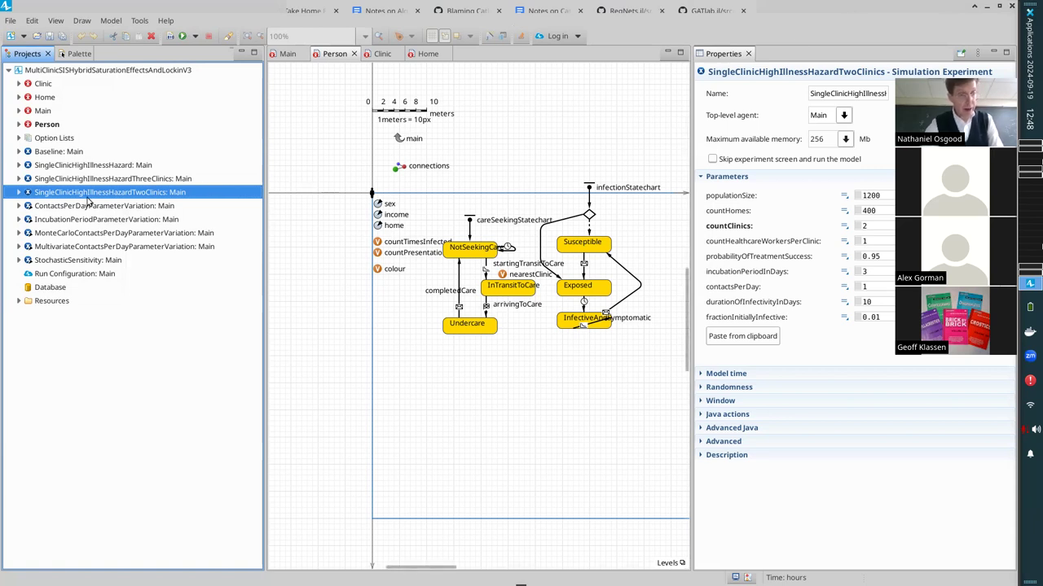
Step: Run the ThreeClinics experiment in virtual time, check the illness chart, then close it
click(85, 181)
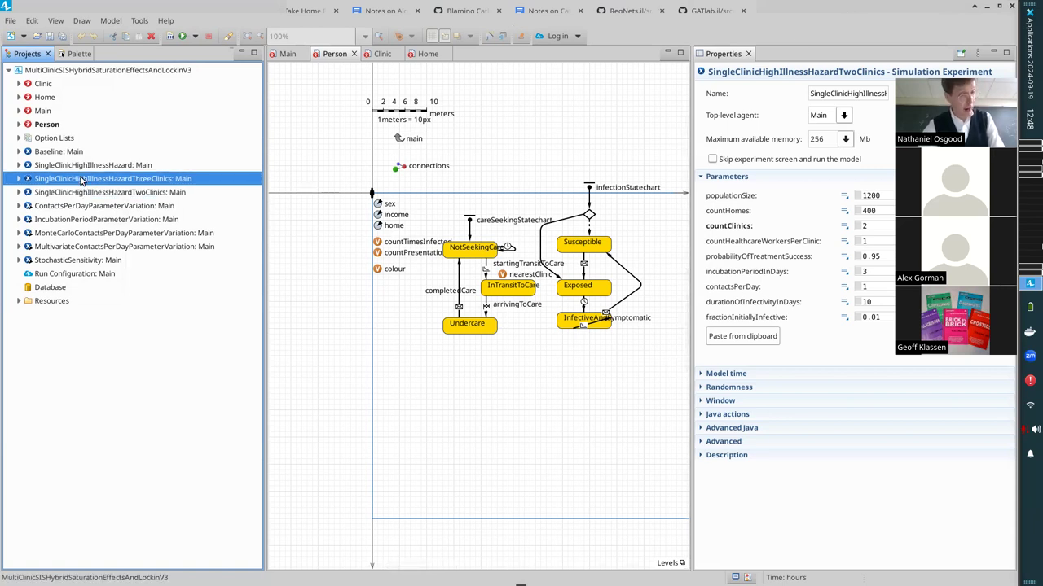
right_click(85, 181)
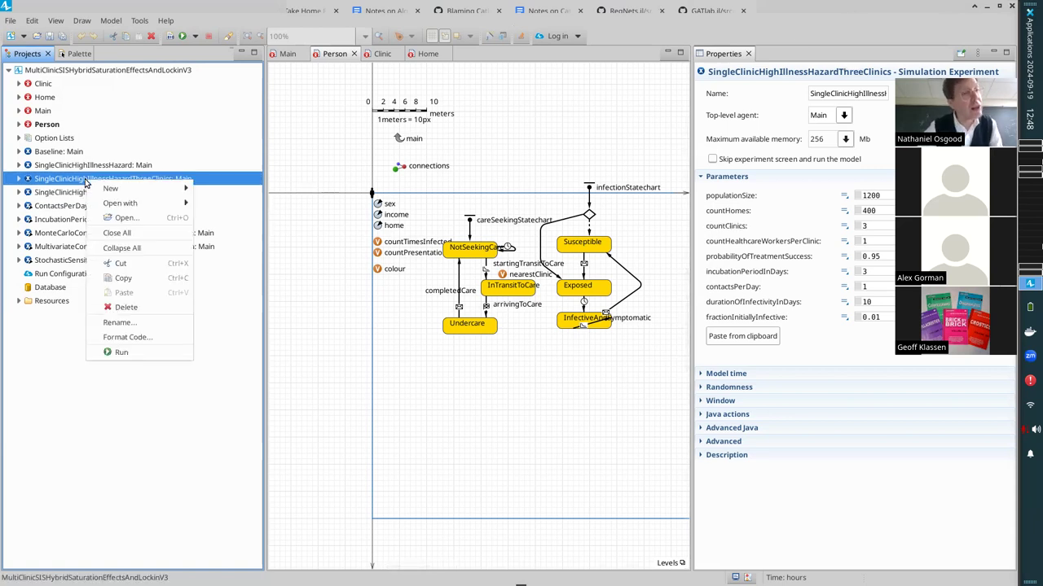
click(148, 351)
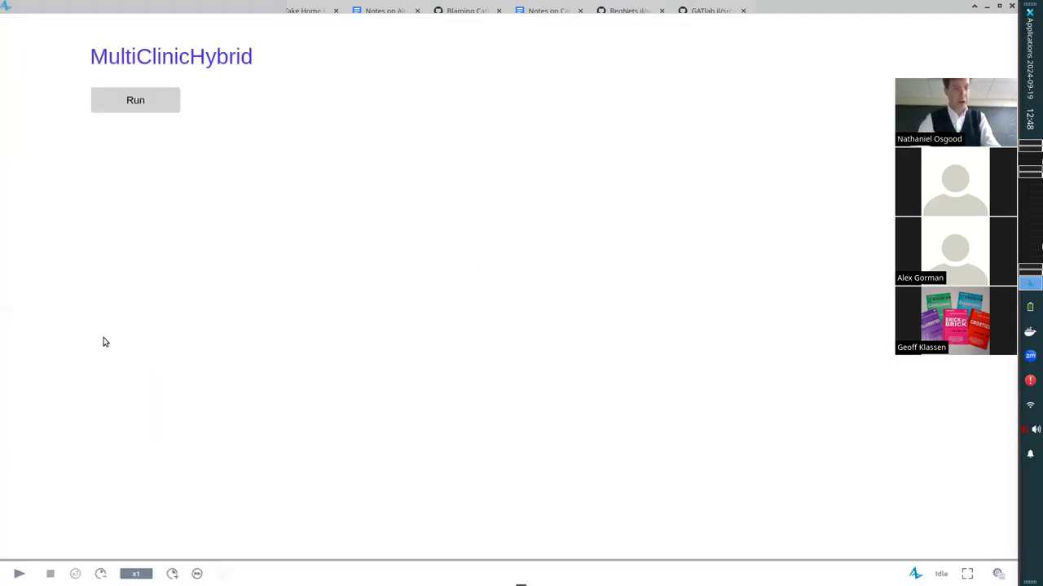
click(131, 104)
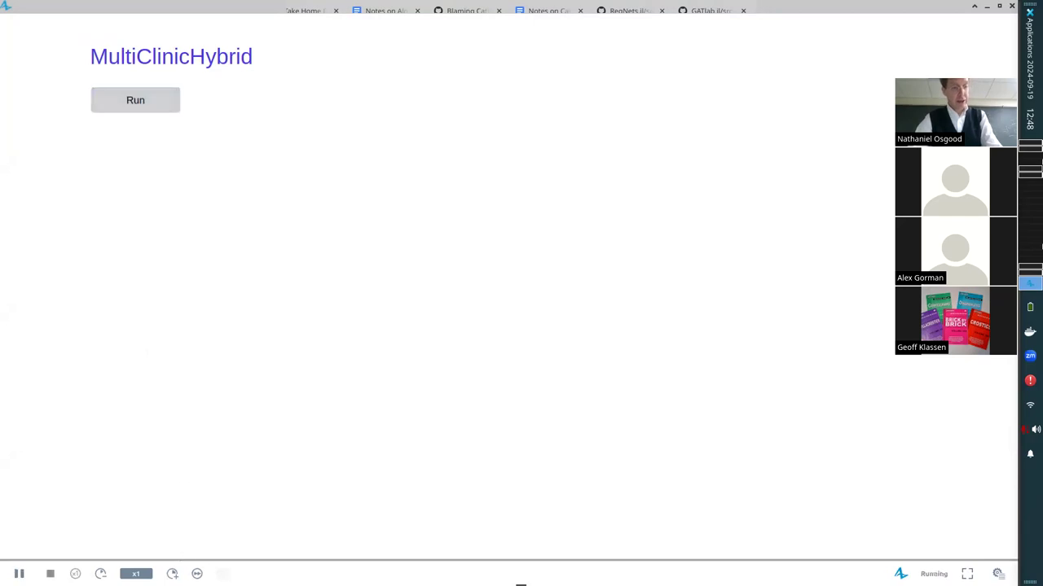
click(197, 574)
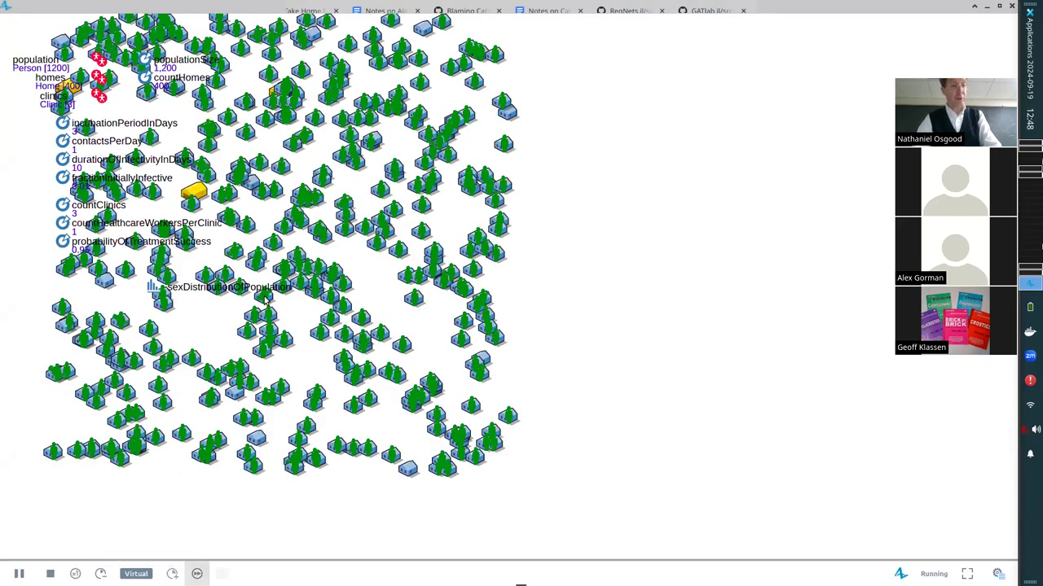
scroll(275, 210, up, 3)
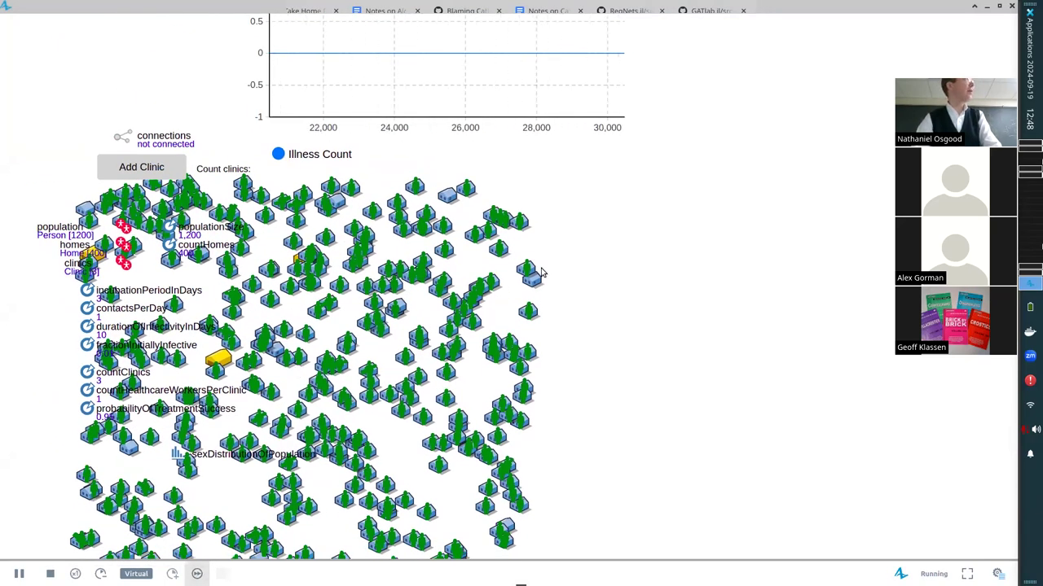
click(987, 6)
Step: Relaunch the ThreeClinics run in virtual time, then switch back to the editor
right_click(163, 180)
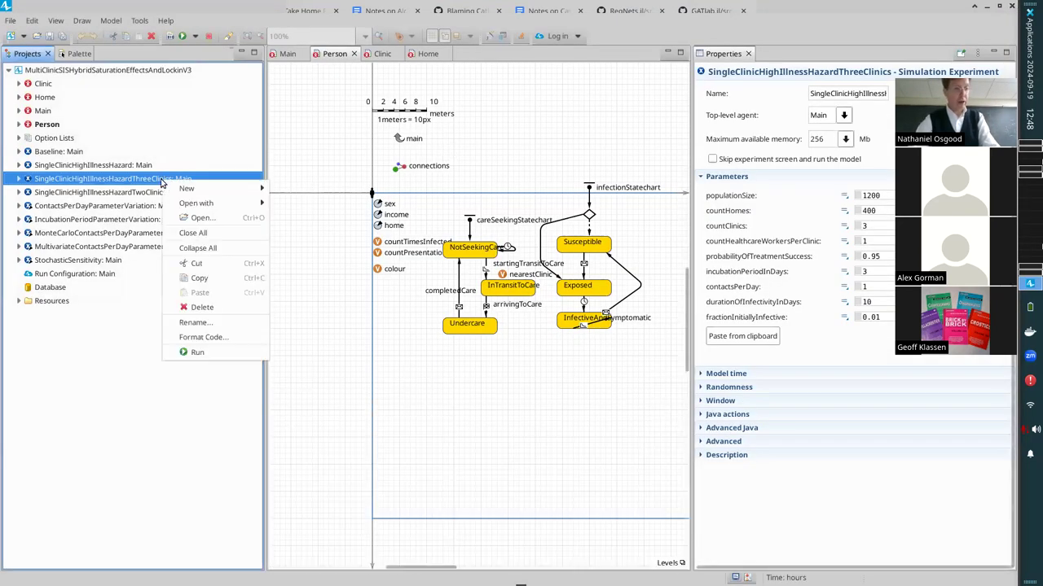
click(216, 352)
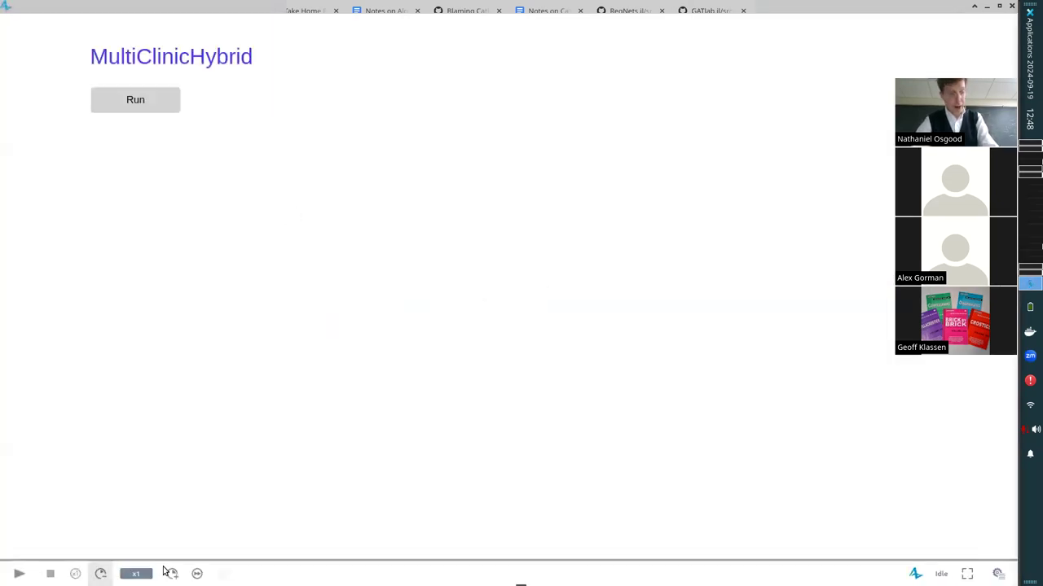
click(140, 99)
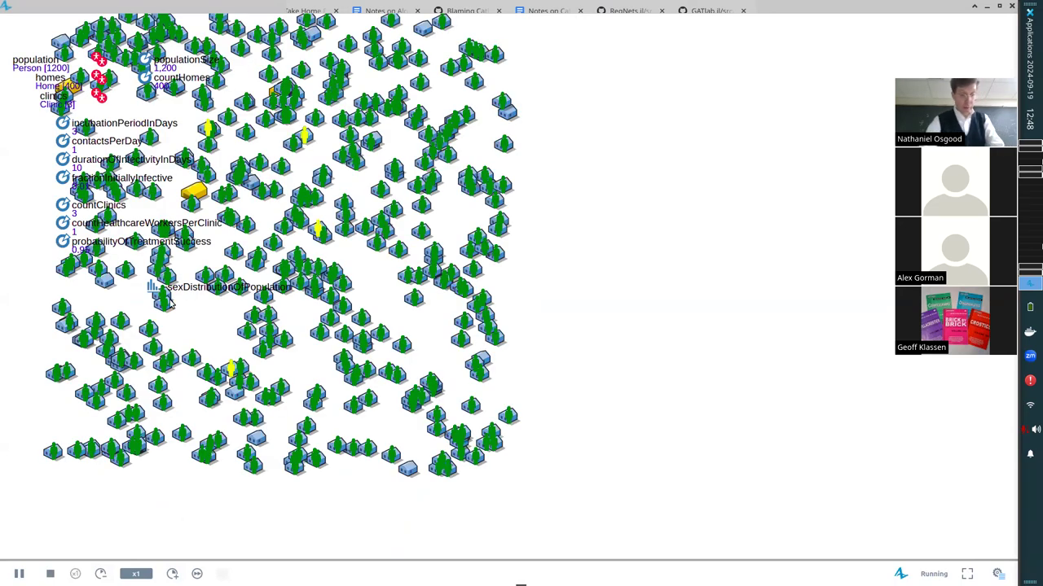
click(196, 573)
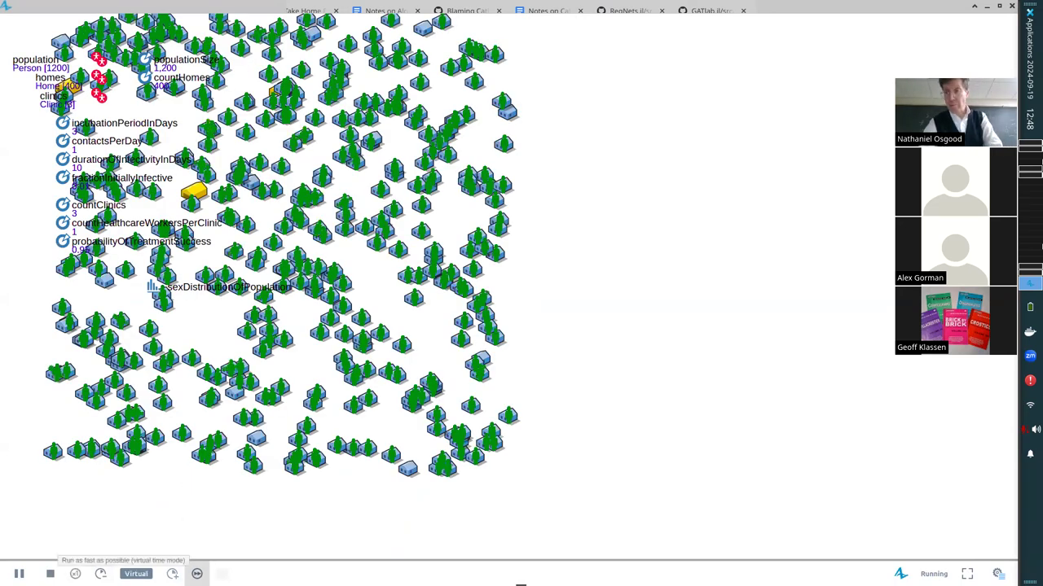
scroll(661, 186, up, 3)
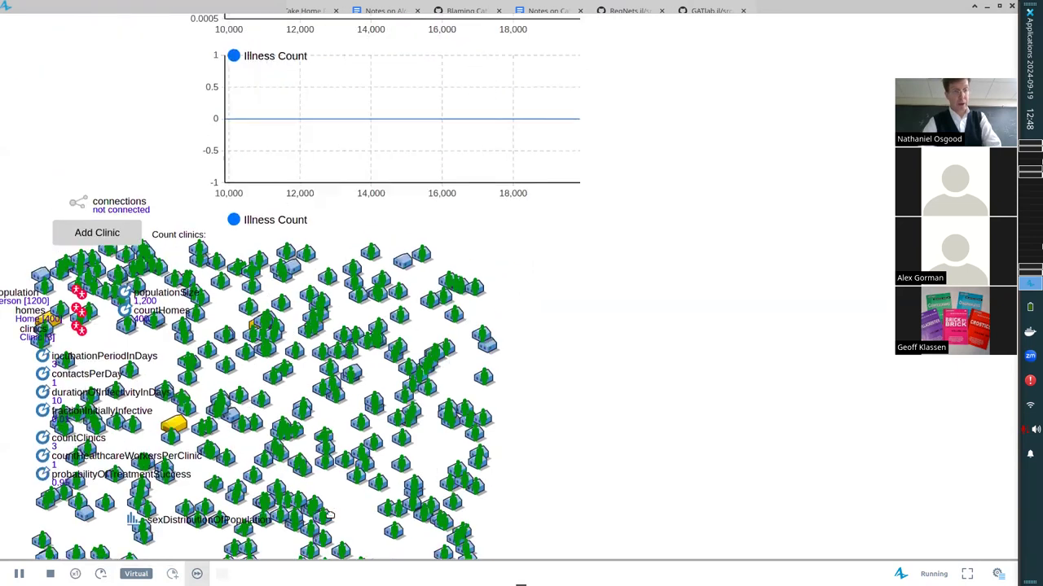
key(alt+Tab)
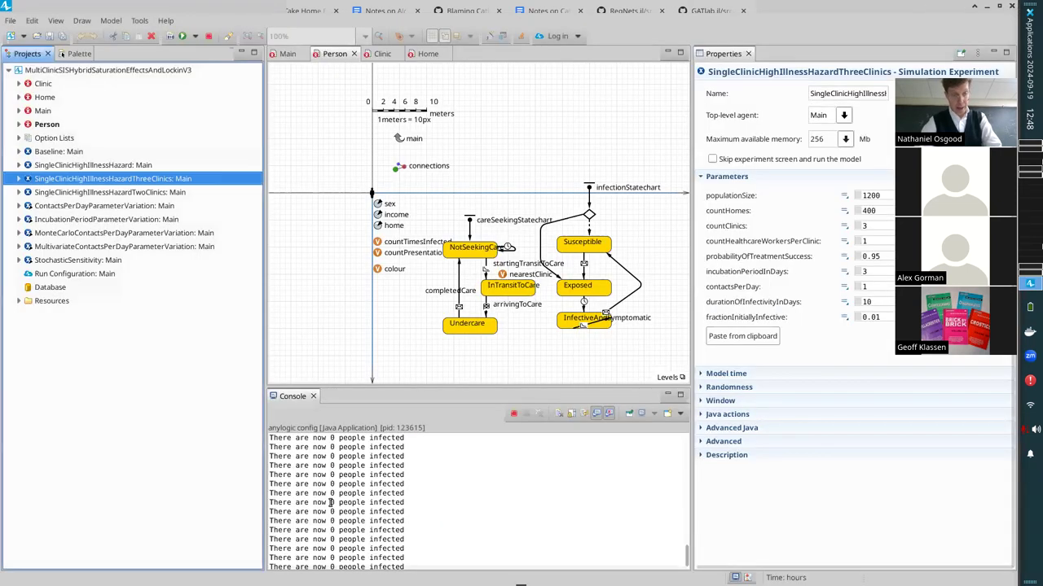
Step: Relaunch the three-clinic experiment and run it in virtual time mode
right_click(87, 178)
click(121, 350)
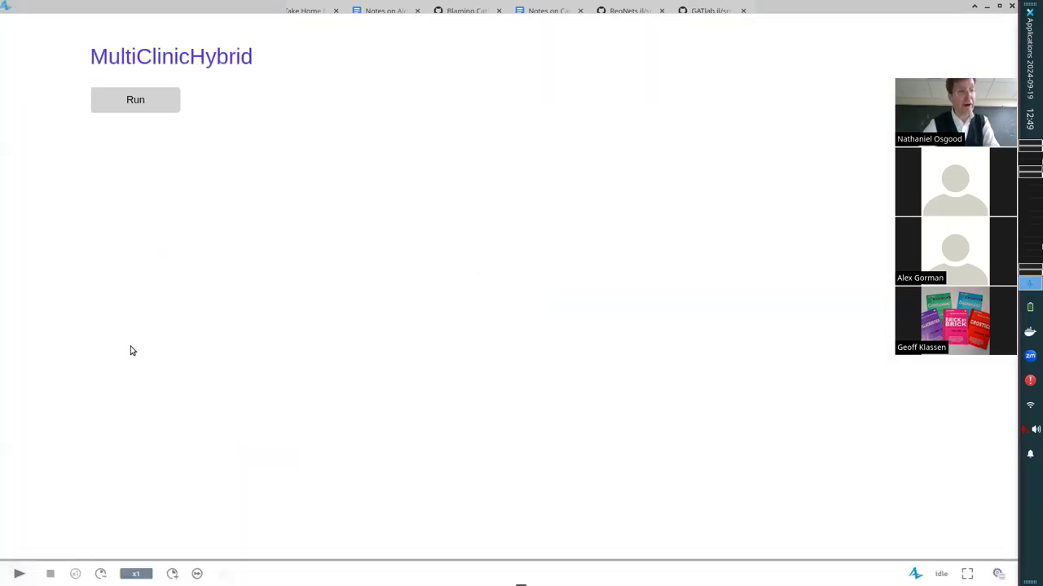
click(154, 102)
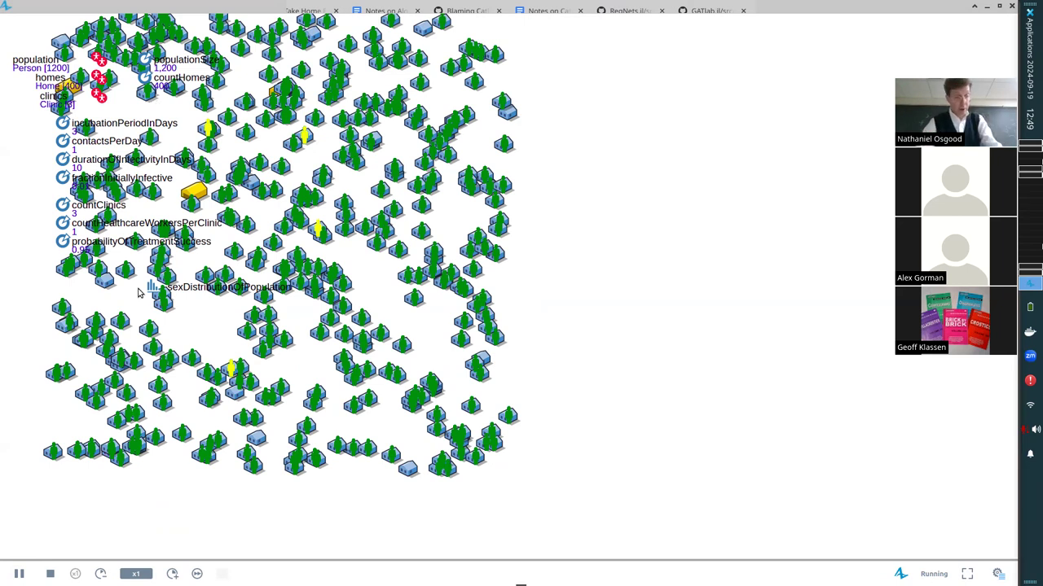
click(198, 573)
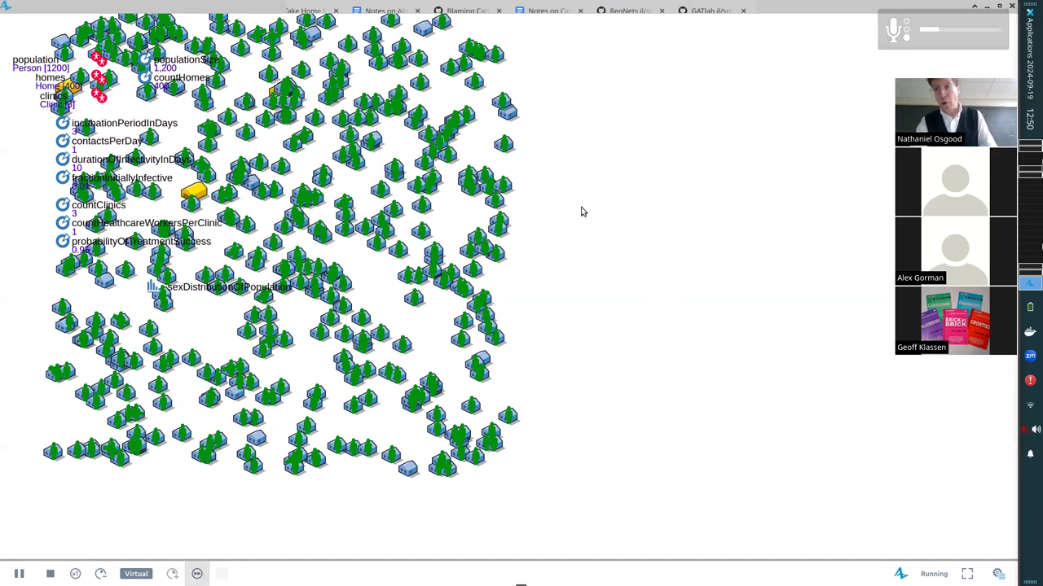
Step: Close the three-clinic run and launch the Baseline experiment
click(1011, 7)
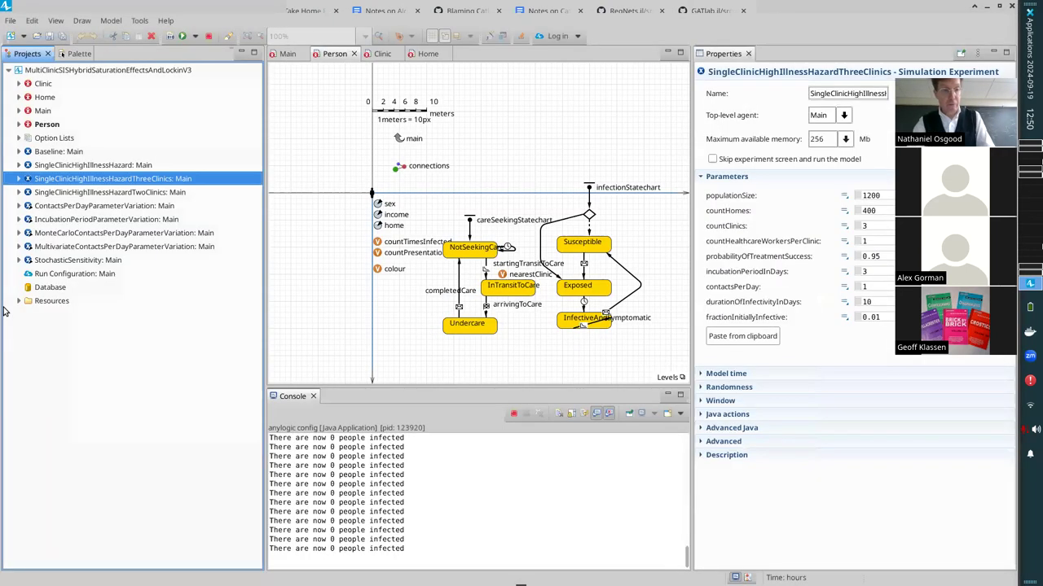
right_click(57, 153)
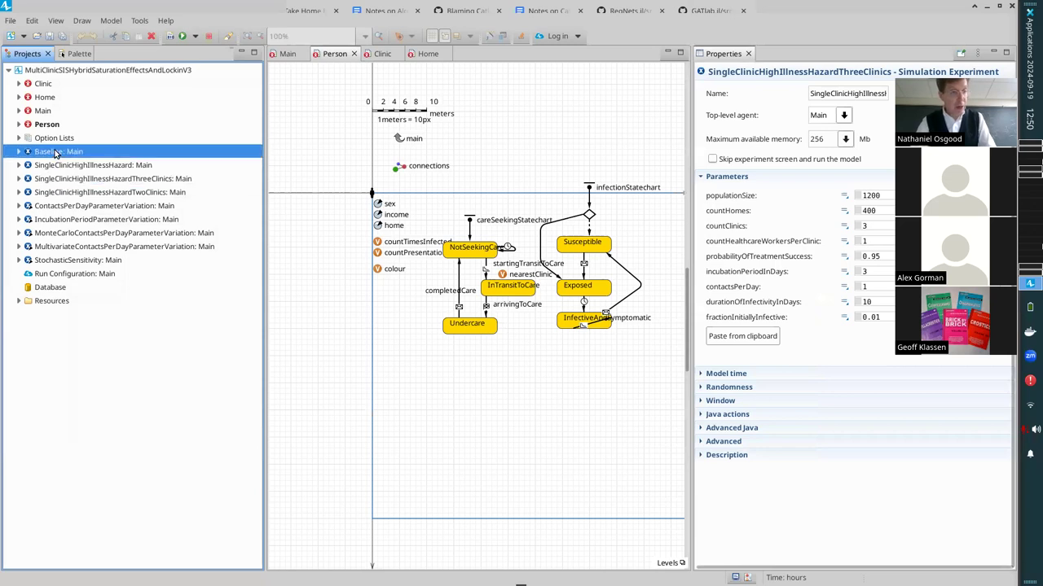
click(90, 322)
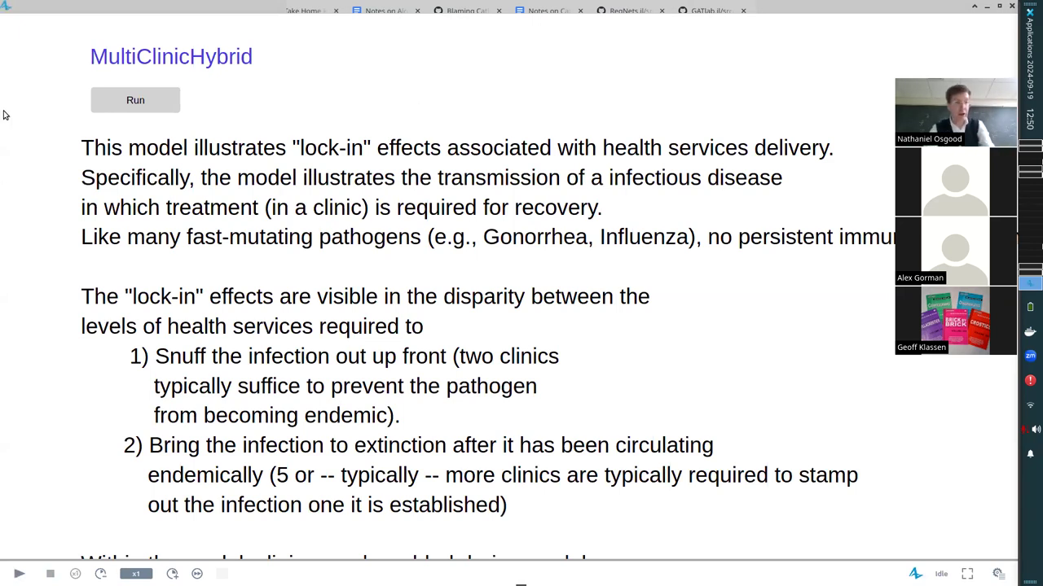
Step: Start the Baseline run and speed it up with the illness charts in view
click(108, 101)
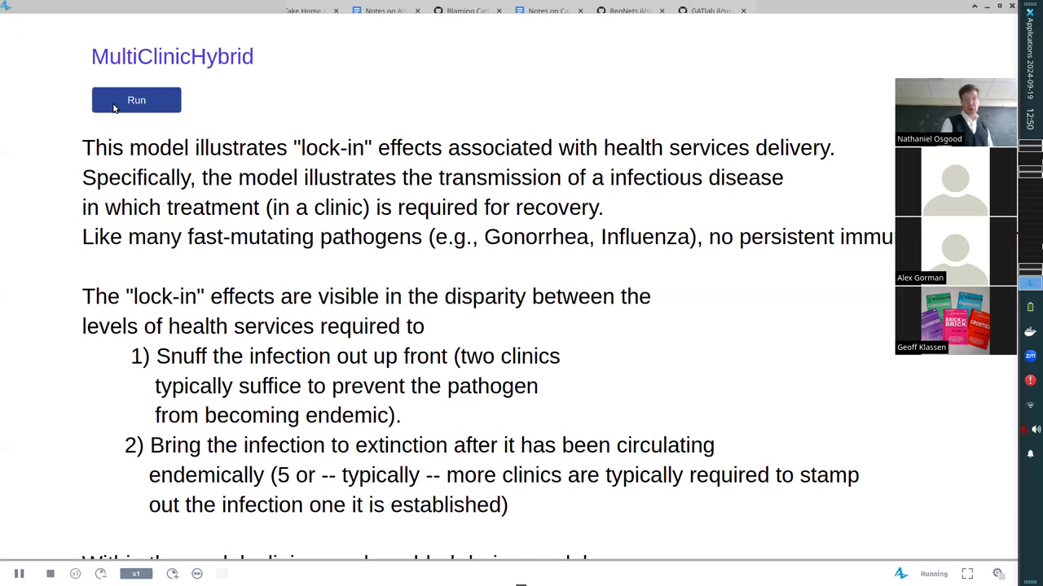
scroll(322, 396, up, 5)
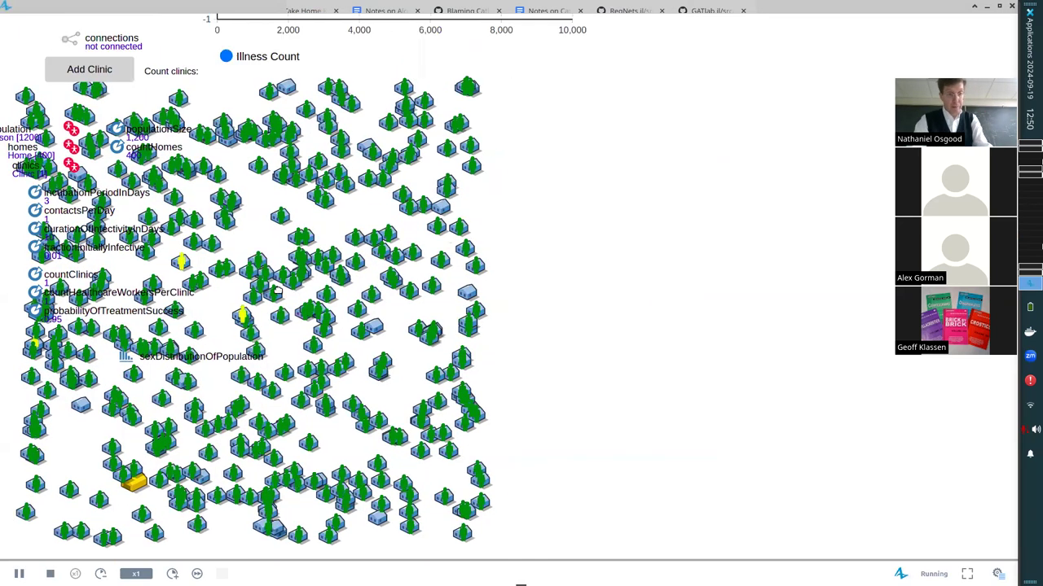
scroll(322, 395, up, 1)
click(172, 573)
click(172, 573)
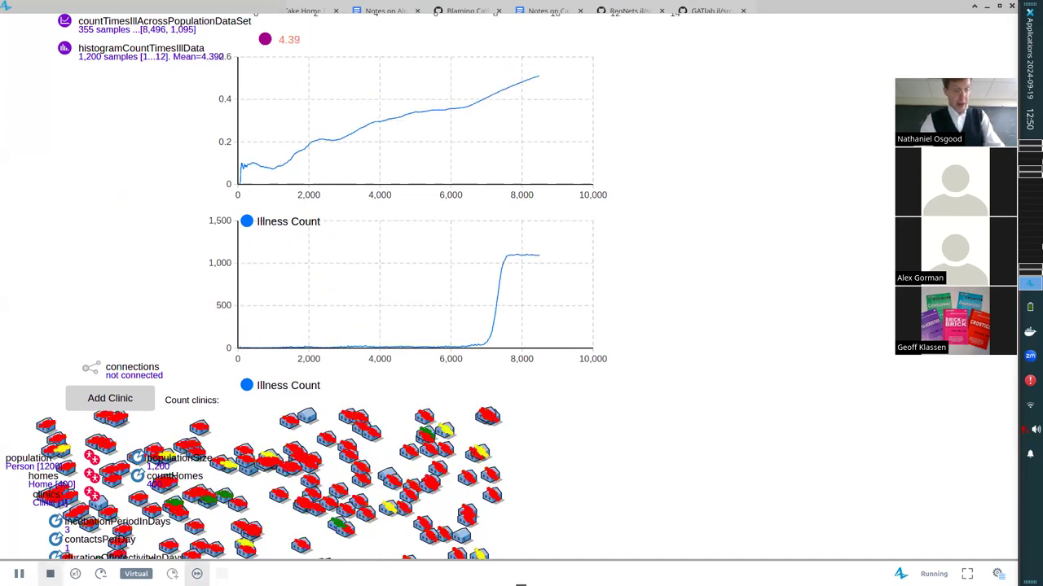
Step: Pause the Baseline run at about 8,369 hours with Illness Count at 1,092
click(18, 573)
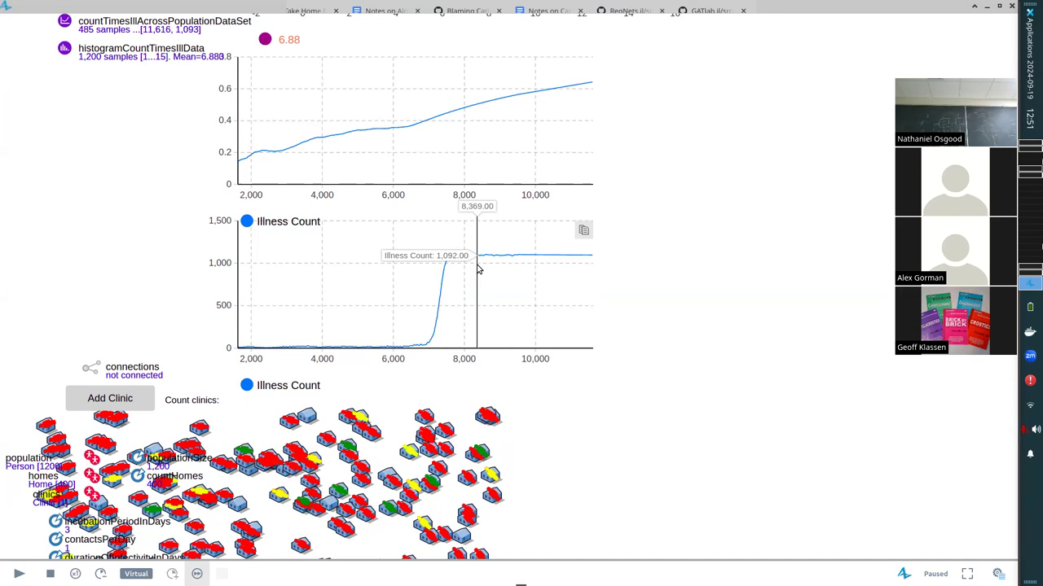
key(XF86AudioMicMute)
key(XF86AudioMicMute)
key(XF86AudioMicMute)
key(XF86AudioMicMute)
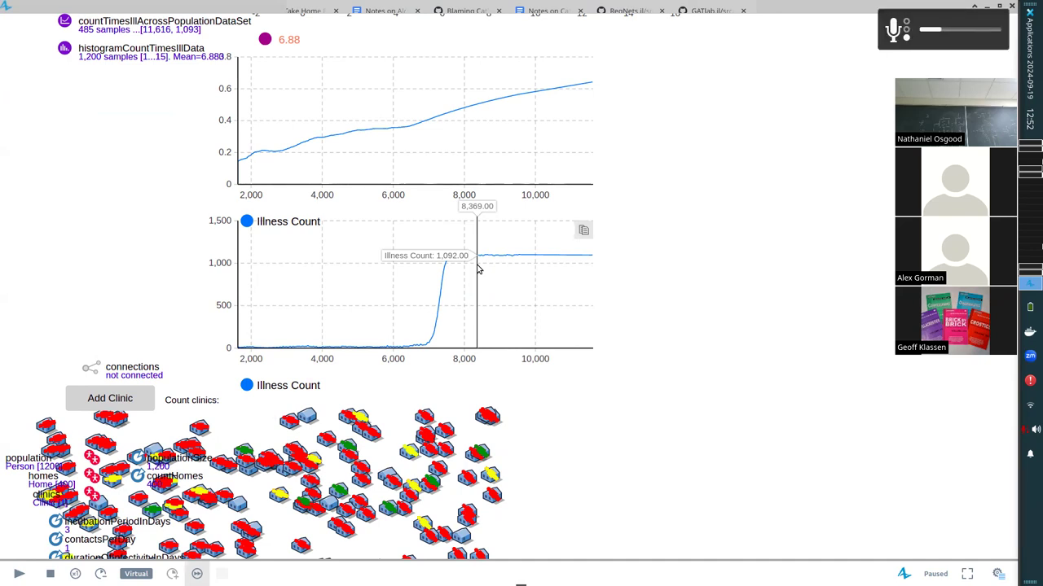